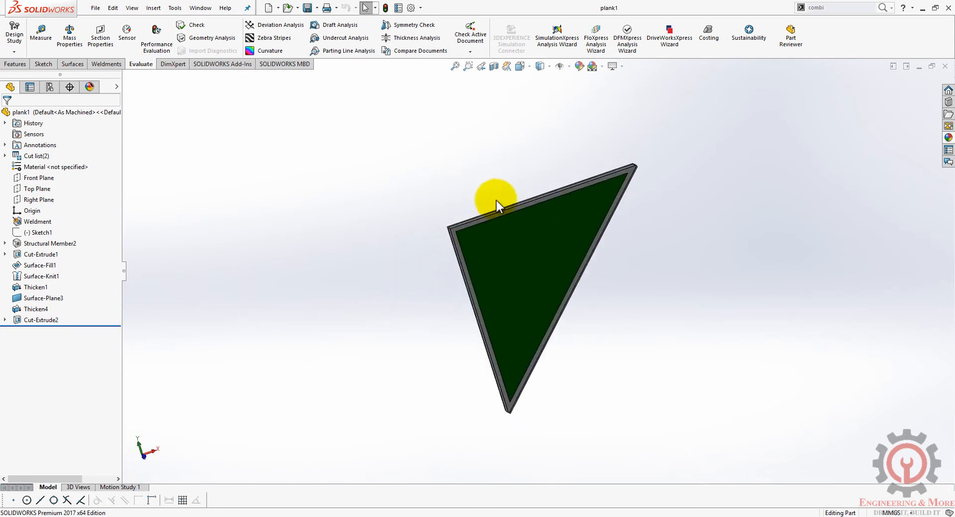
Close the open plank1 part and create a new part document
left_click(945, 68)
left_click(944, 68)
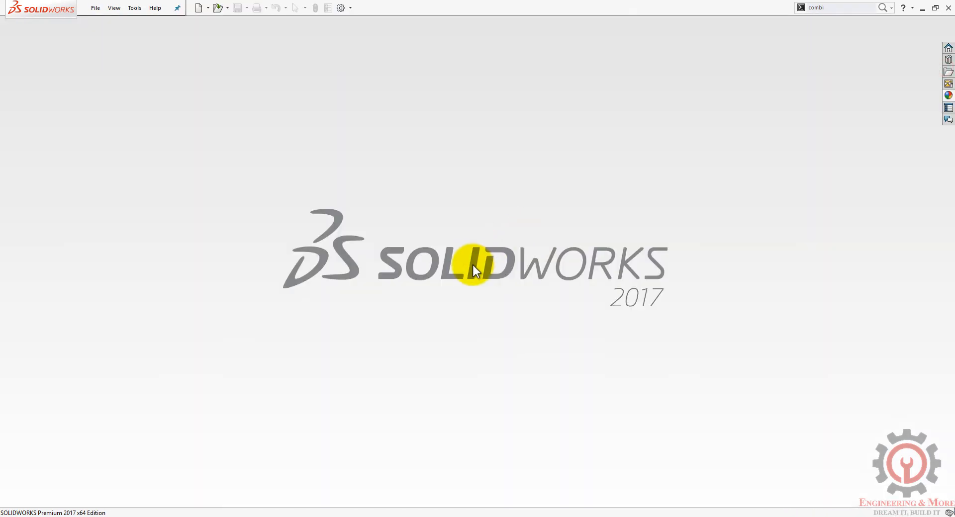
key("ctrl+n")
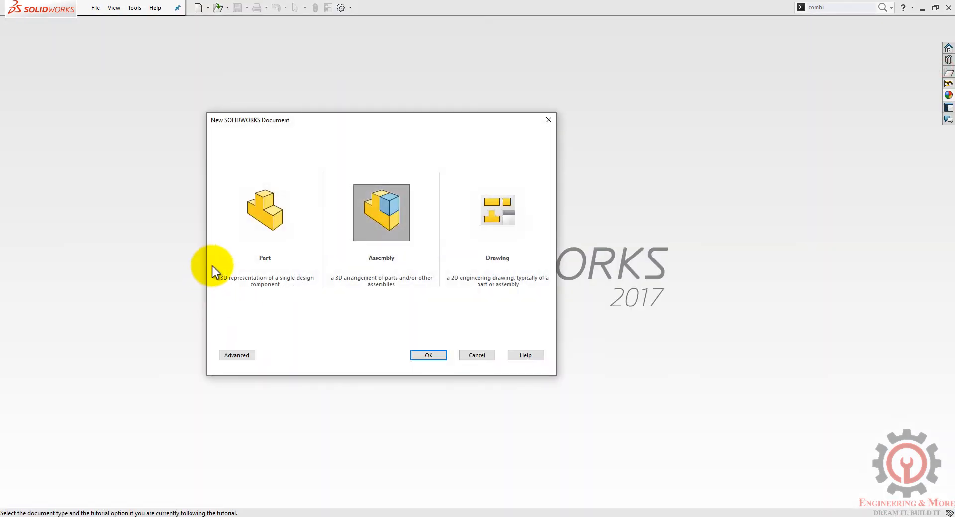
double_click(258, 212)
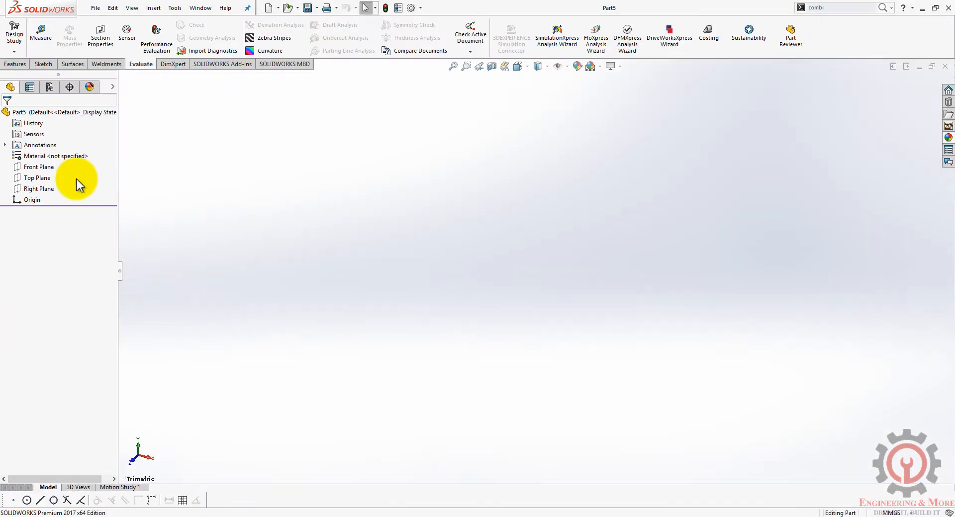
Sketch a closed right triangle on the Front Plane, with its right-angle corner at the origin, about 91 mm wide and 79 mm high
left_click(37, 169)
left_click(49, 156)
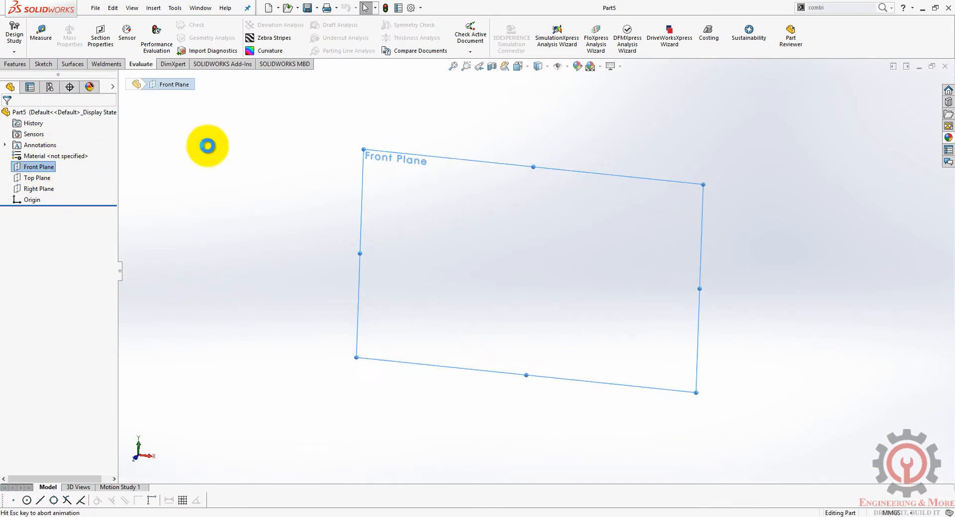
key("l")
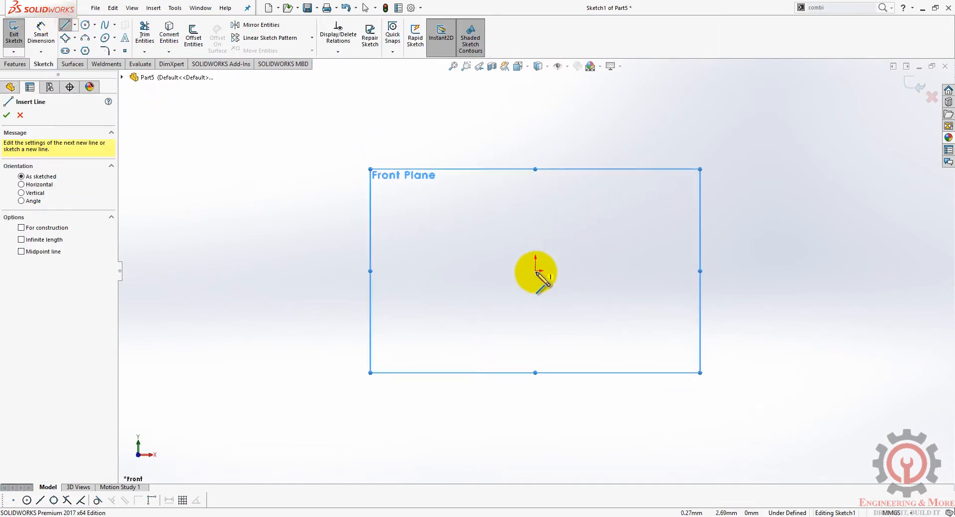
left_click(535, 271)
left_click(535, 124)
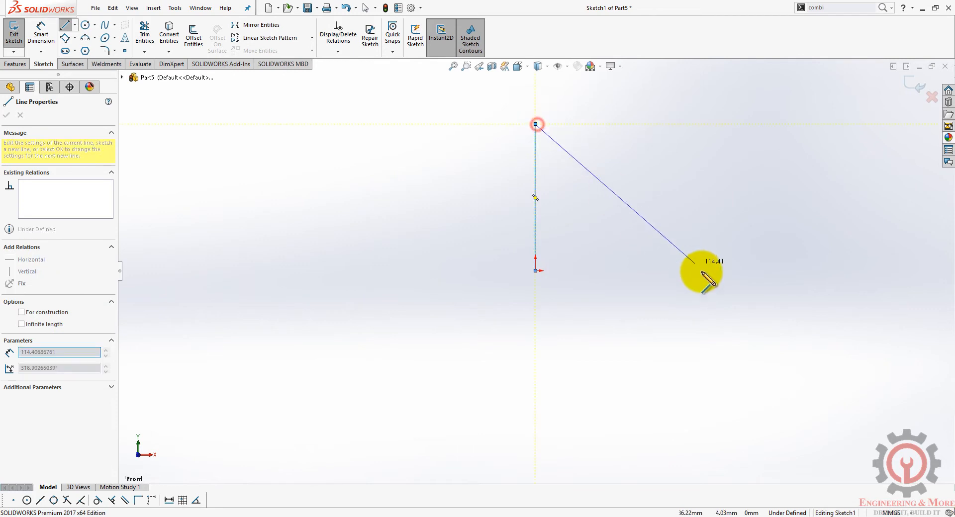
left_click(703, 271)
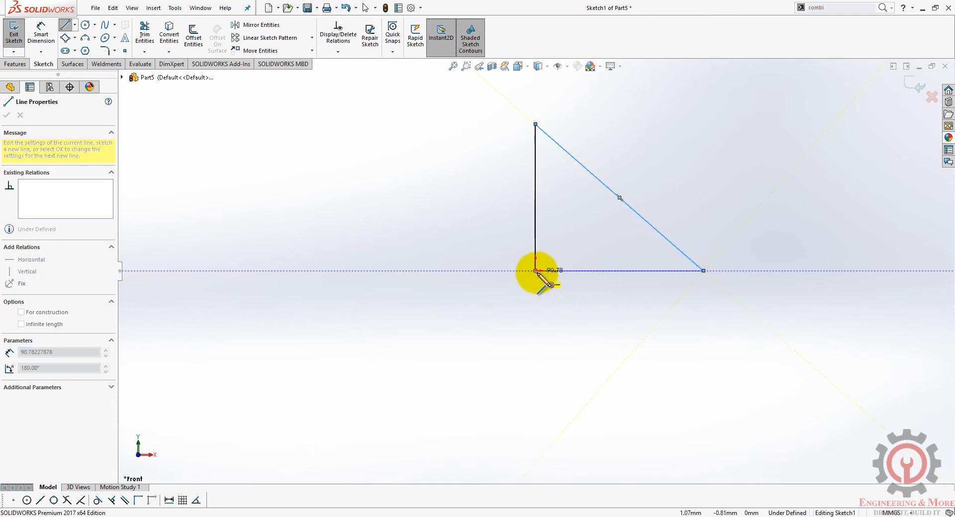
left_click(536, 272)
key("Escape")
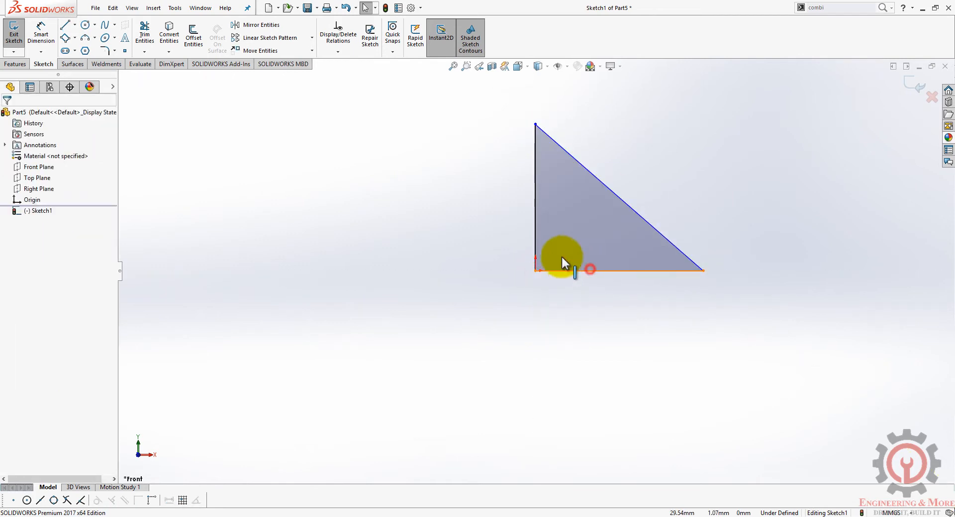
Add an equal relation between the triangle's horizontal and vertical legs
left_click(565, 269)
left_click(537, 229, "ctrl")
left_click(638, 185)
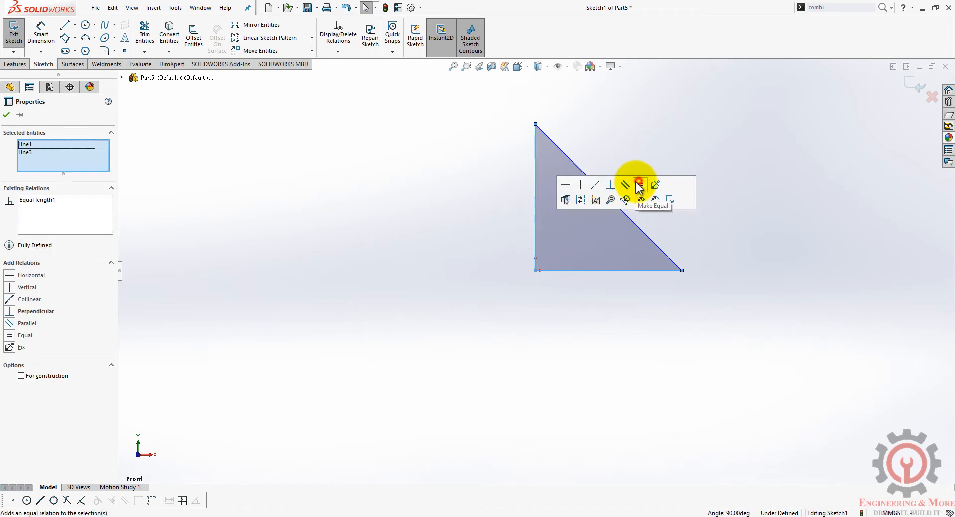
left_click(371, 223)
Dimension the triangle's horizontal leg to 991.72 mm and exit the sketch
left_click(33, 34)
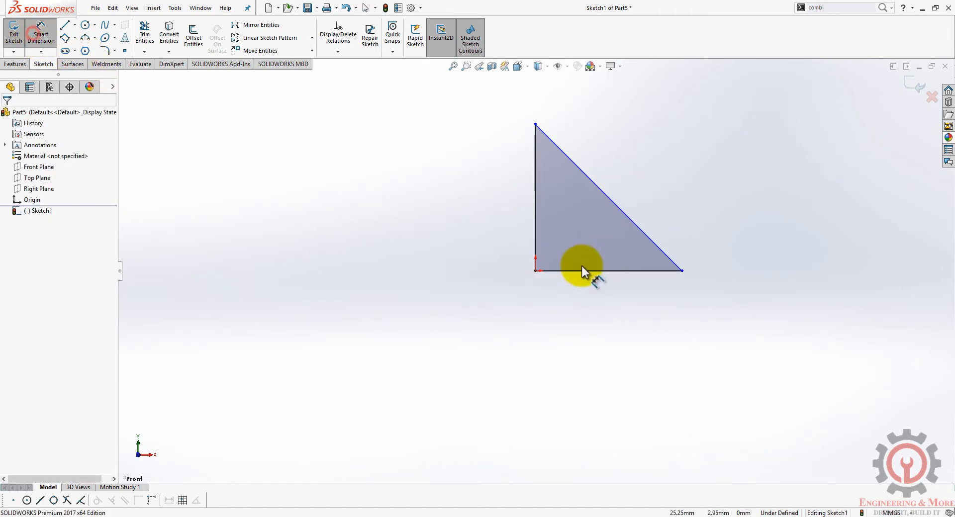
left_click(599, 277)
left_click(602, 285)
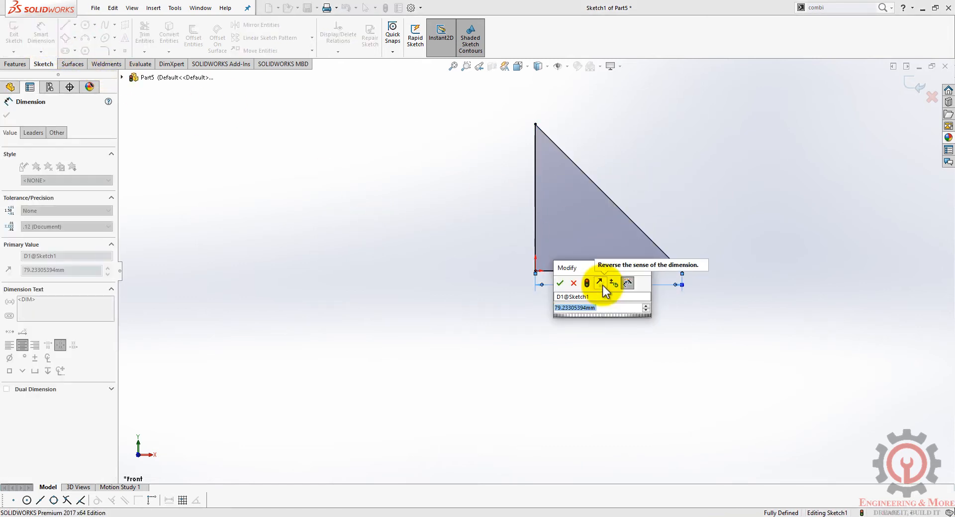
type("991.72")
key("Return")
left_click(501, 201)
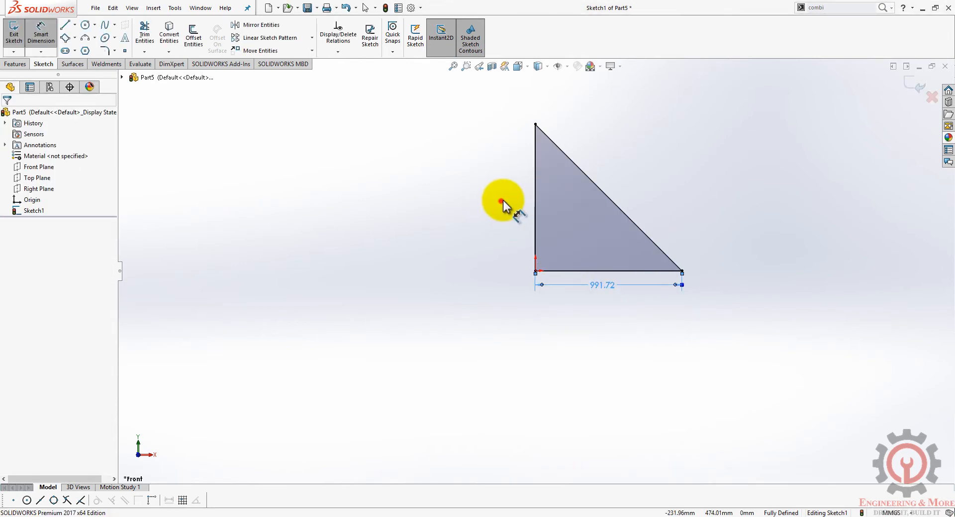
left_click(905, 91)
scroll(649, 200, "up", 1)
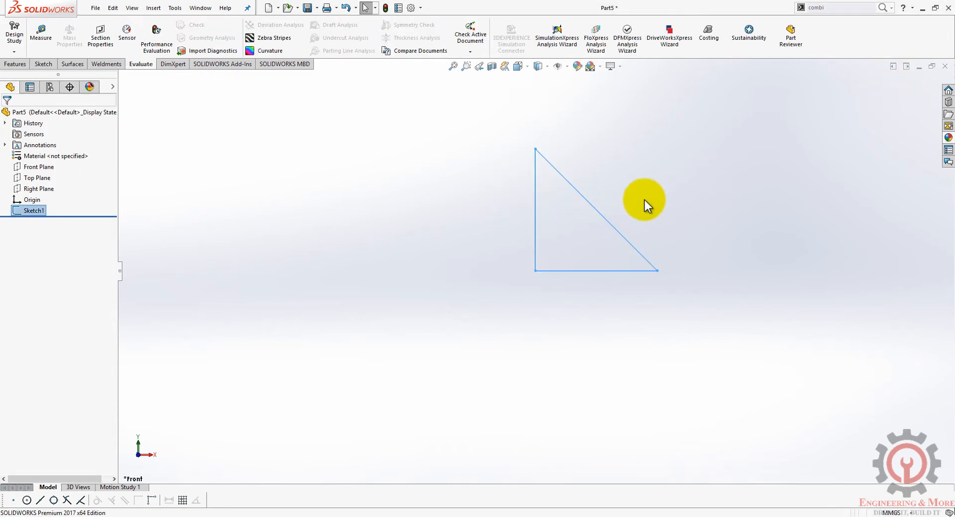
Create an iso square tube 40 x 40 x 4 structural member along all three sides of the triangle sketch
mouse_move(591, 209)
middle_mouse_down()
mouse_move(569, 256)
mouse_move(614, 171)
middle_mouse_up()
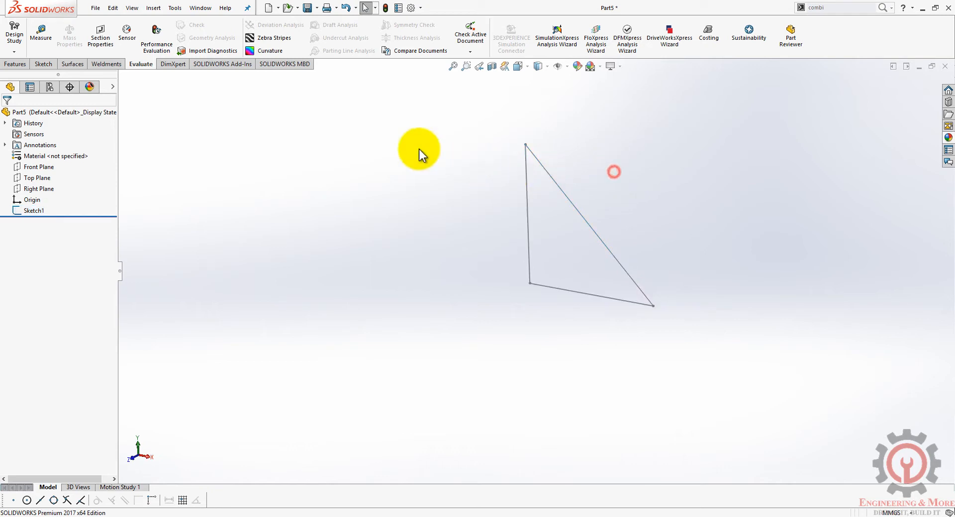
left_click(111, 65)
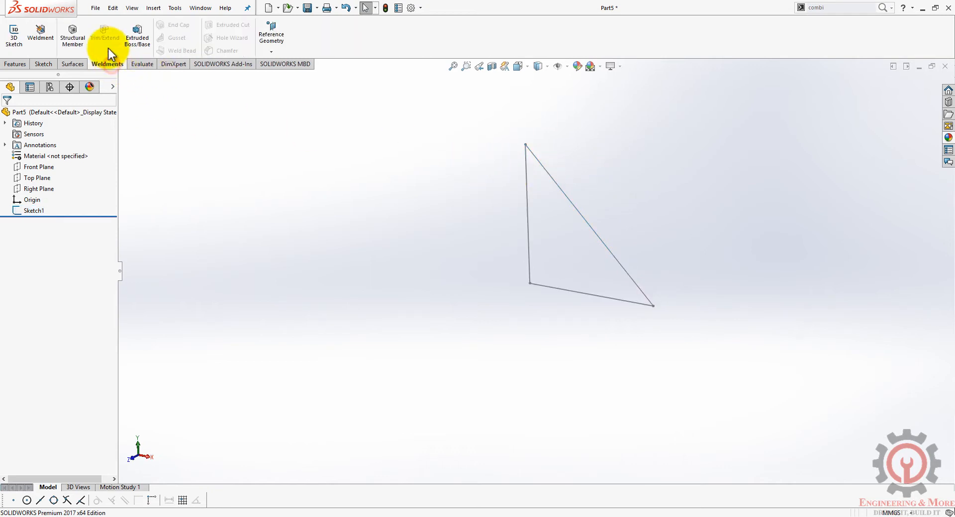
left_click(73, 31)
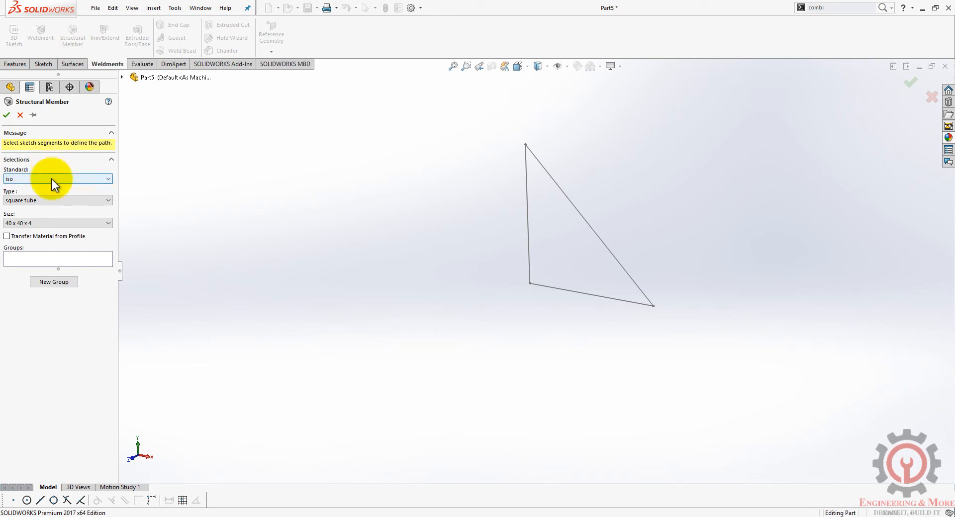
left_click(65, 258)
scroll(517, 243, "down", 2)
left_click(501, 228)
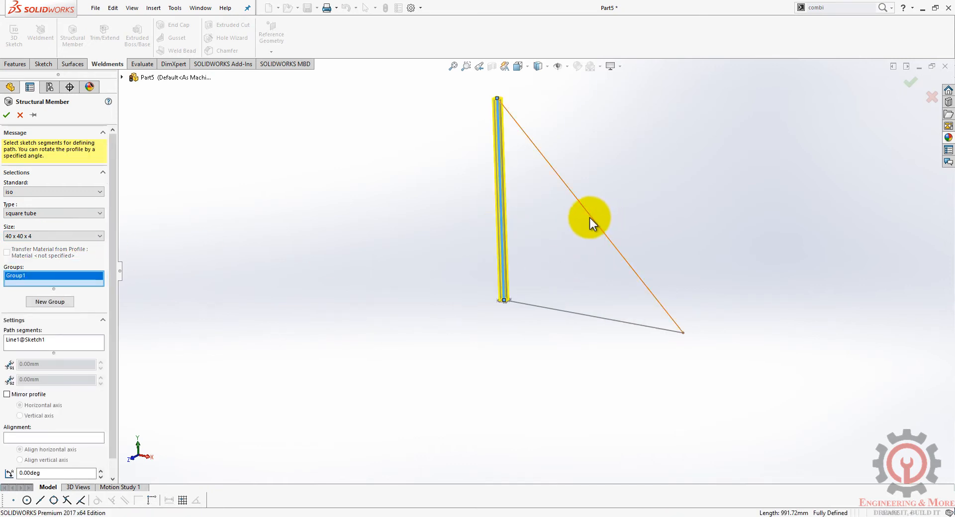
left_click(590, 219)
left_click(628, 322)
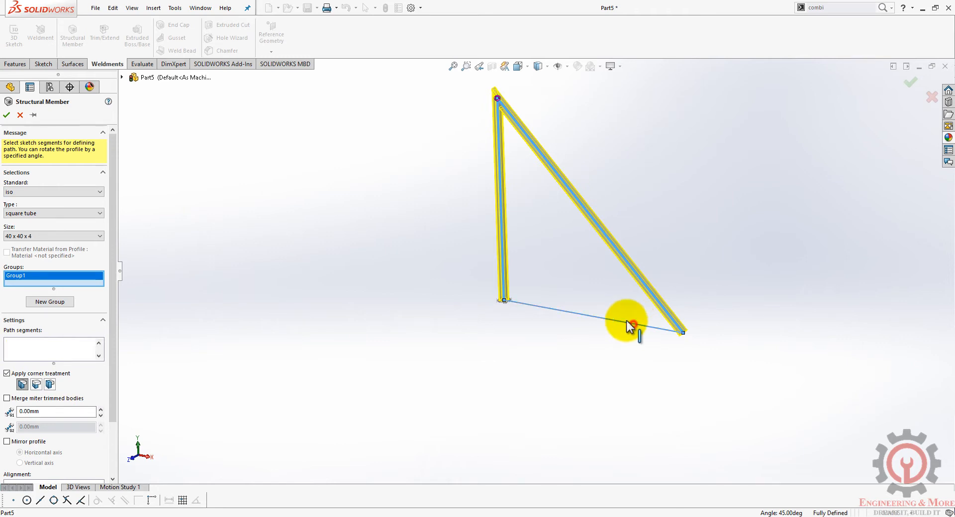
left_click(6, 116)
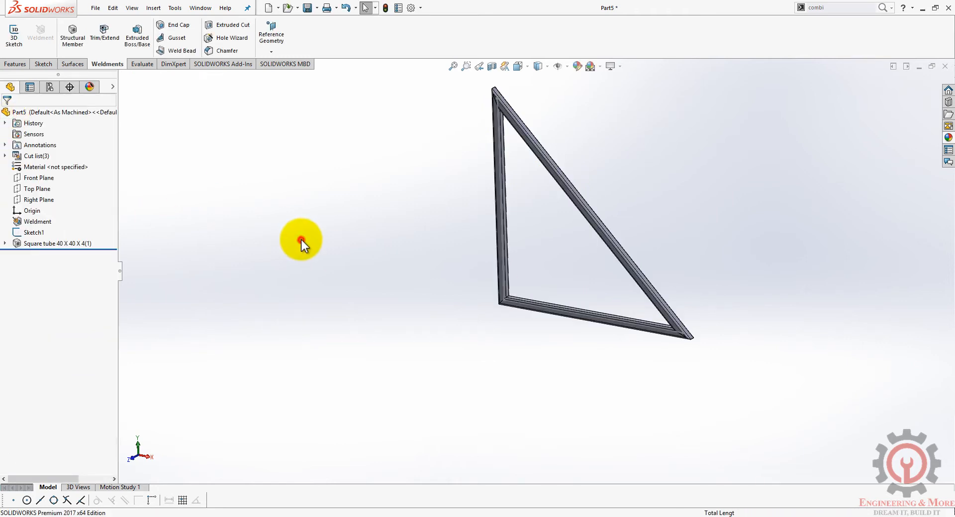
Start a sketch on the Front Plane and convert the outer edges of the diagonal and horizontal tubes into sketch lines
middle_click_drag(300, 239, 586, 180)
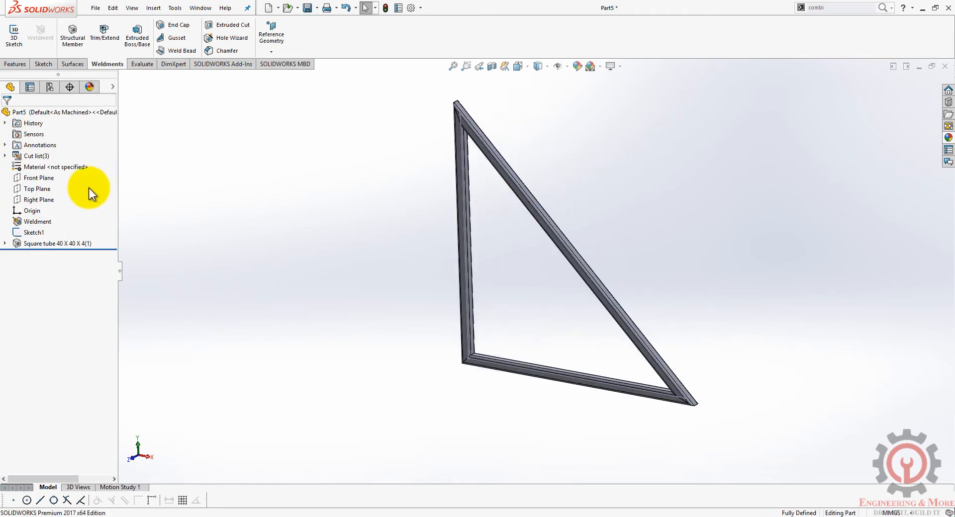
left_click(48, 178)
left_click(64, 160)
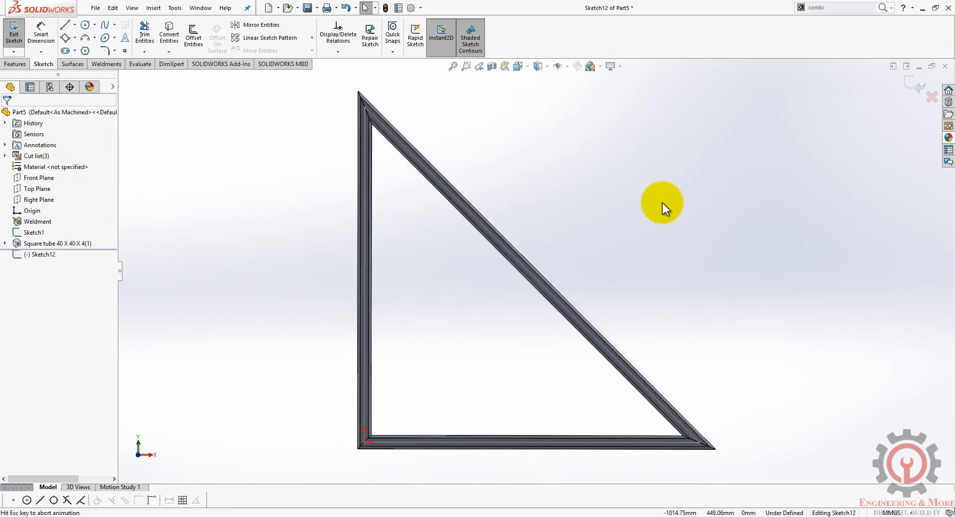
scroll(716, 450, "down", 6)
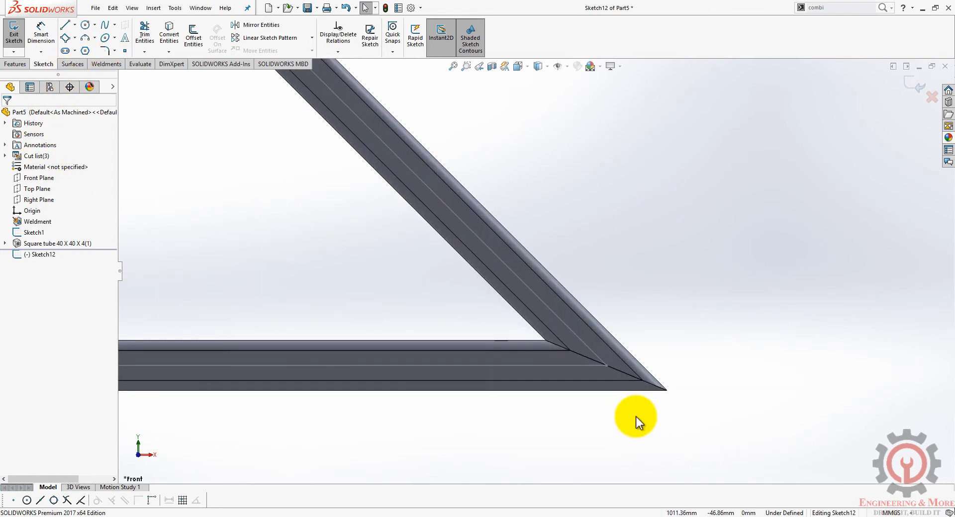
left_click(654, 375)
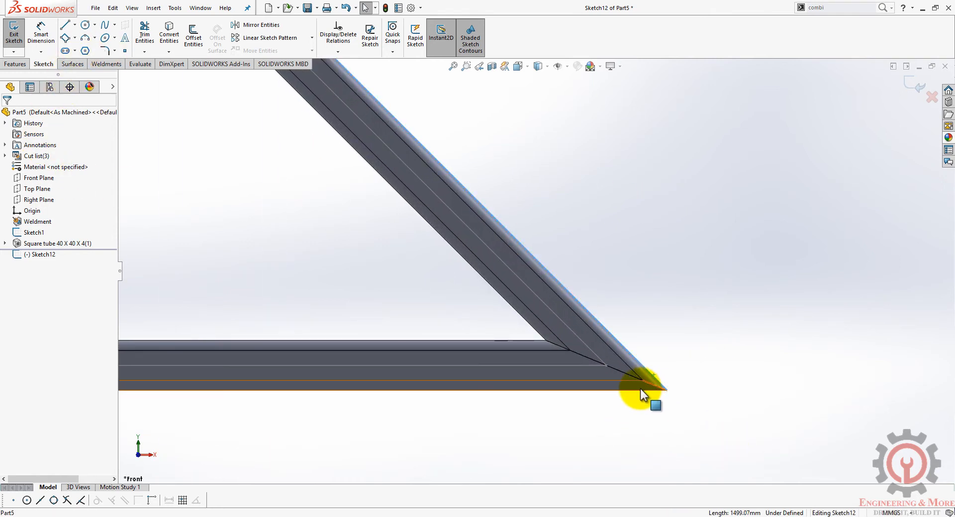
left_click(622, 391)
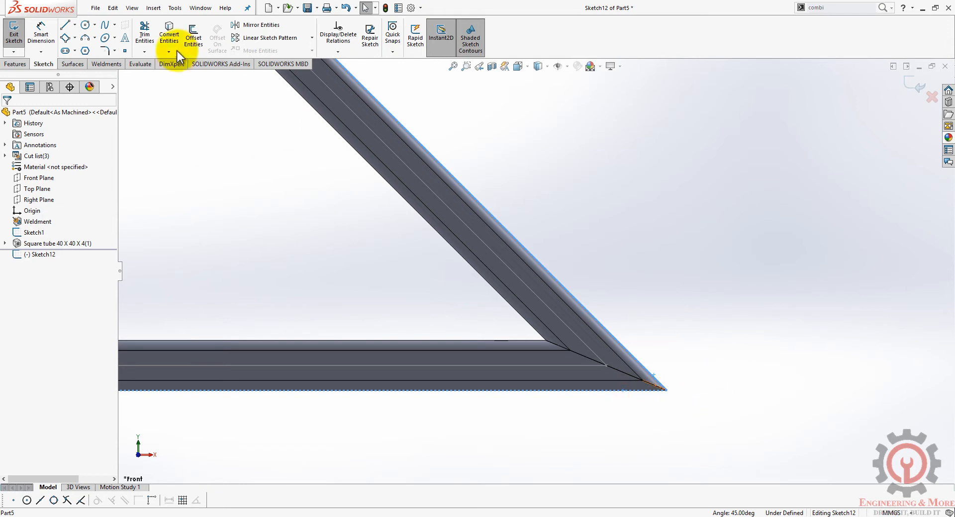
left_click(168, 33)
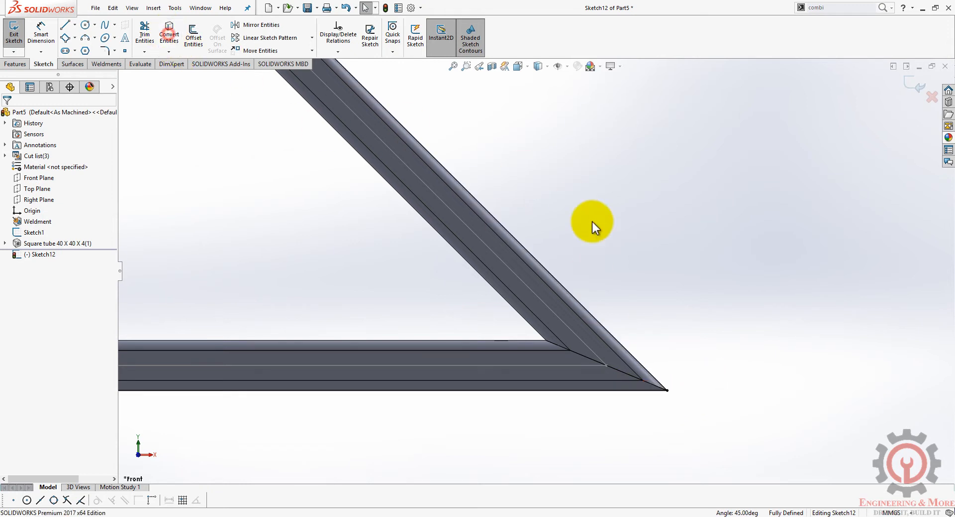
Sketch a line across the sharp corner connecting the two converted outer edges, meeting the lower edge about 43 mm from the tip
left_click(66, 33)
left_click(628, 353)
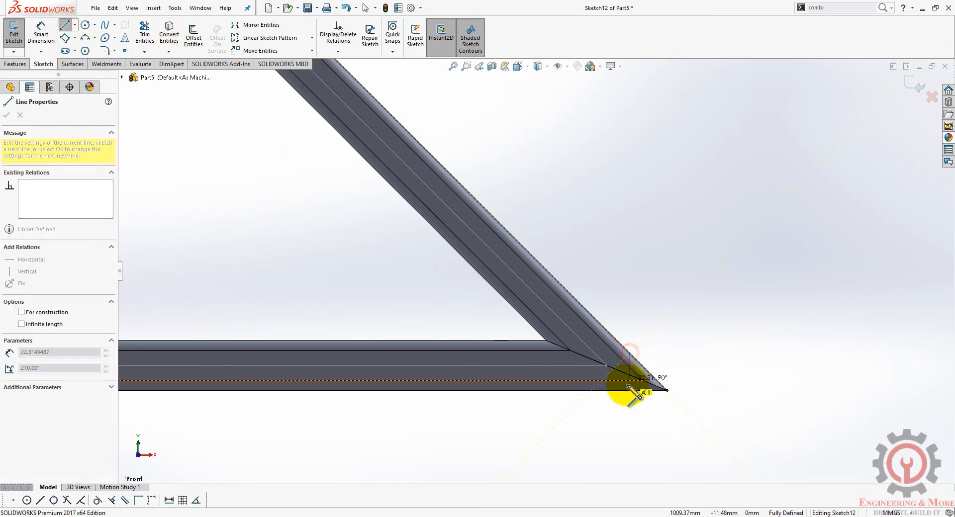
left_click(615, 391)
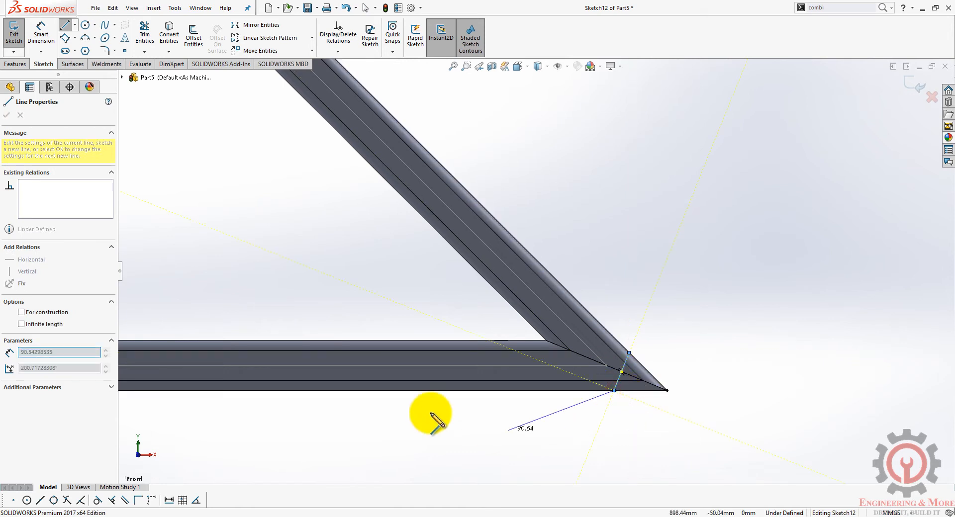
key("Escape")
Dimension the distance from the cut line's lower endpoint to the corner tip to 35.36 mm
left_click(37, 43)
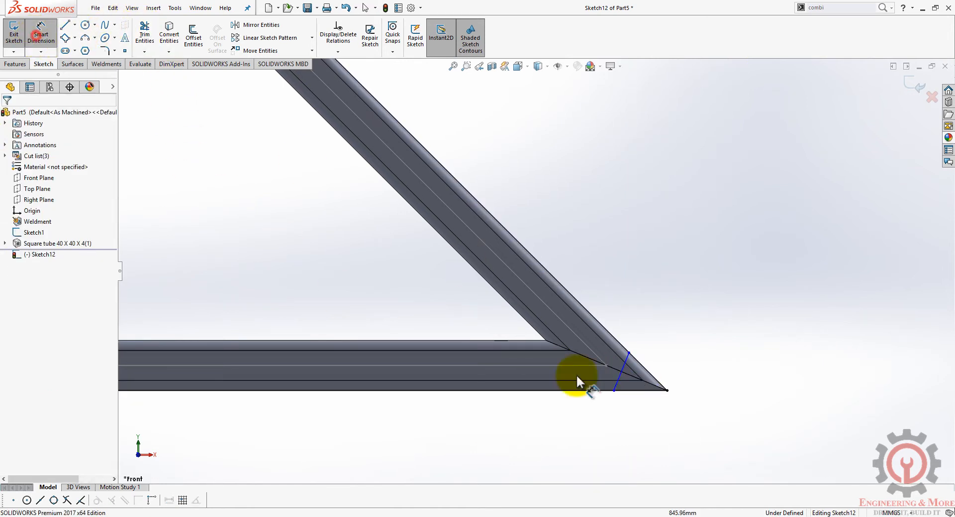
left_click(620, 397)
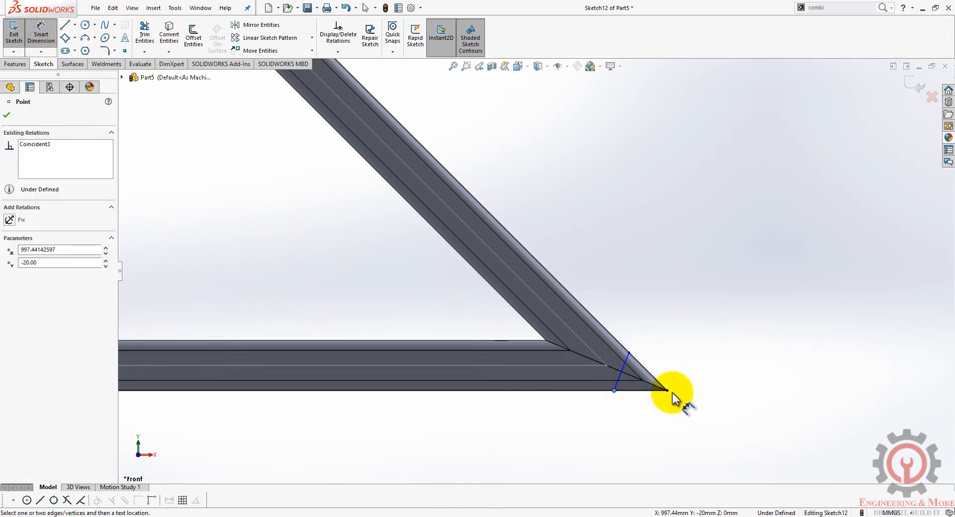
left_click(670, 390)
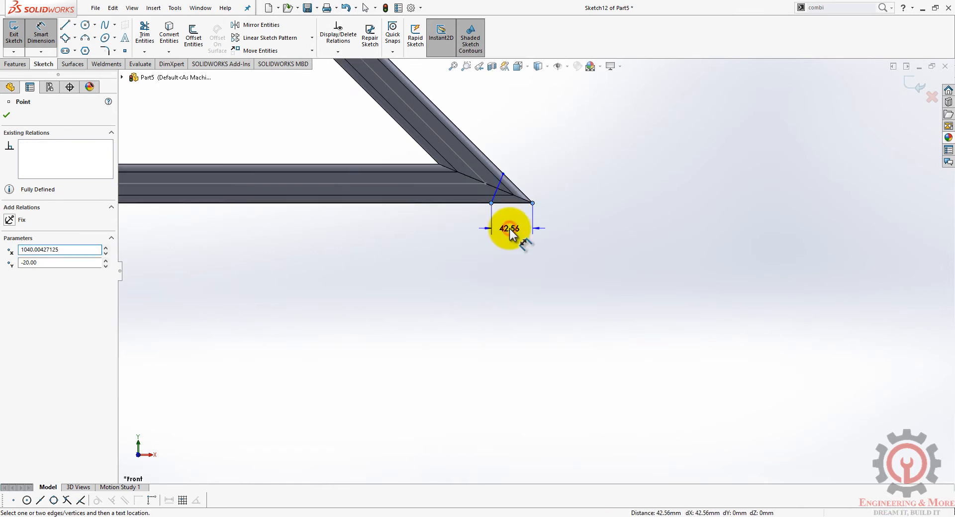
left_click(509, 229)
type("35.36")
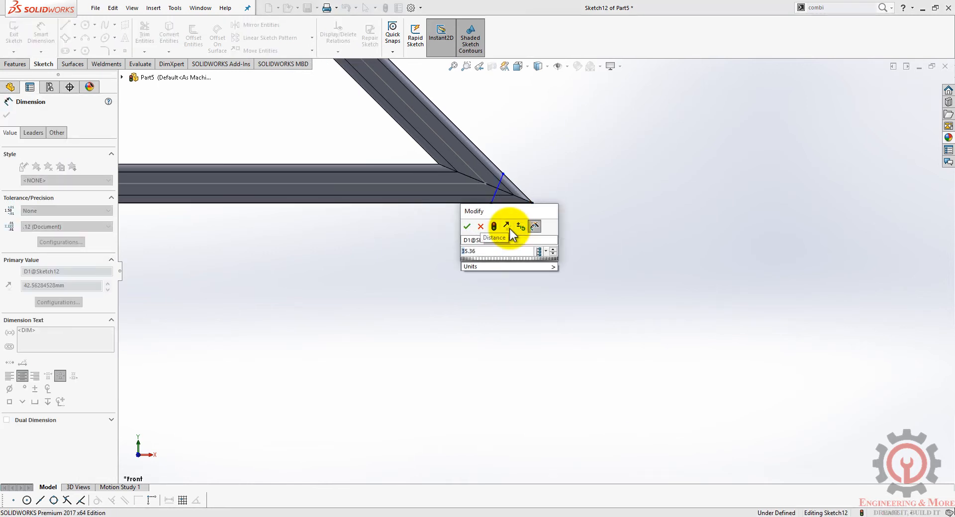
key("Return")
Dimension the distance from the cut line's upper endpoint to the corner tip along the diagonal to 25 mm
scroll(523, 191, "down", 3)
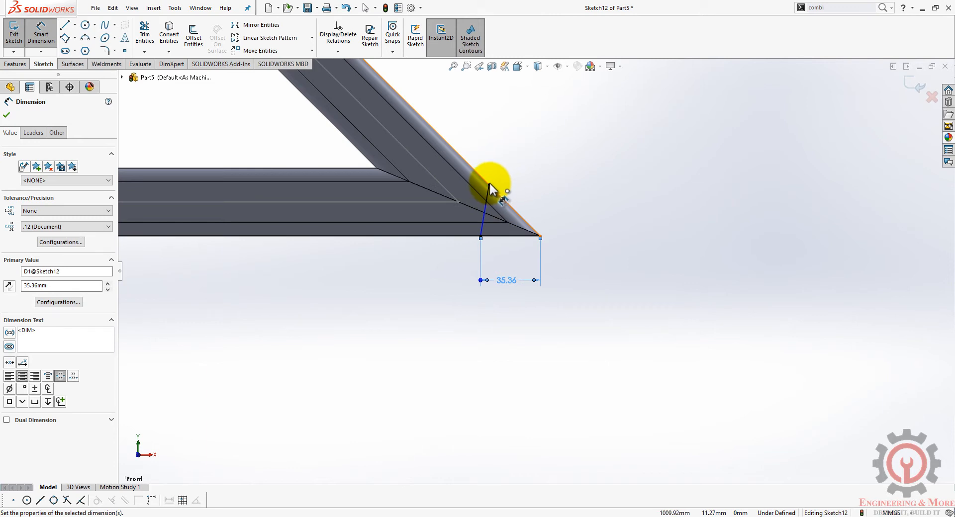
left_click(524, 187)
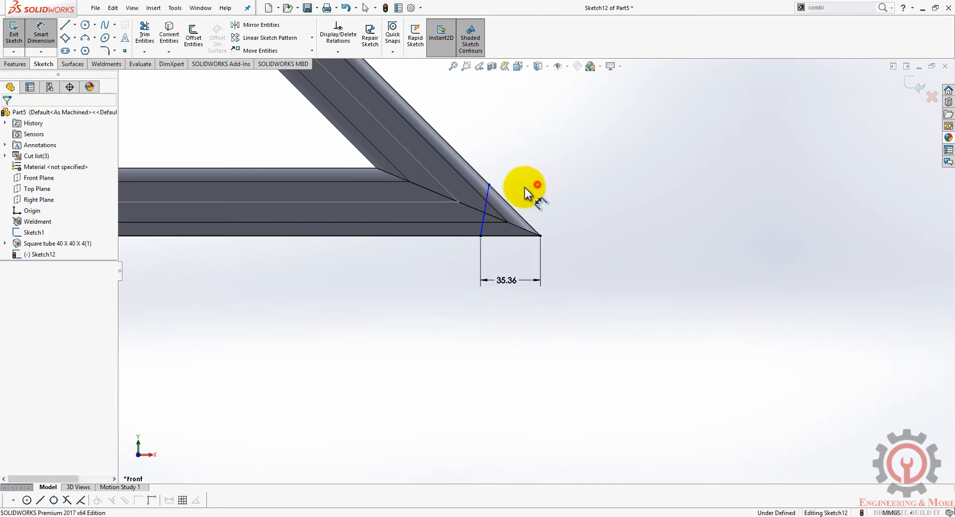
left_click(489, 185)
left_click(540, 234)
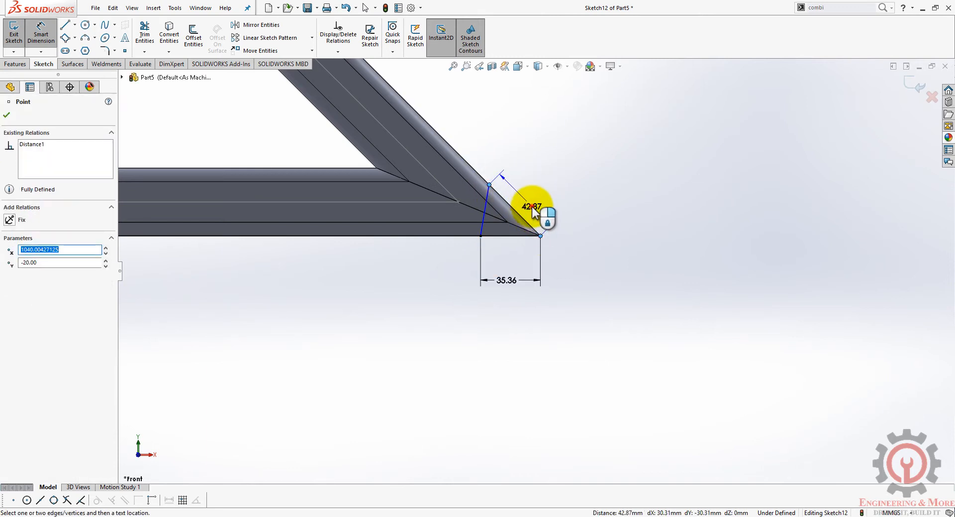
left_click(532, 207)
type("25")
key("Return")
scroll(511, 200, "up", 3)
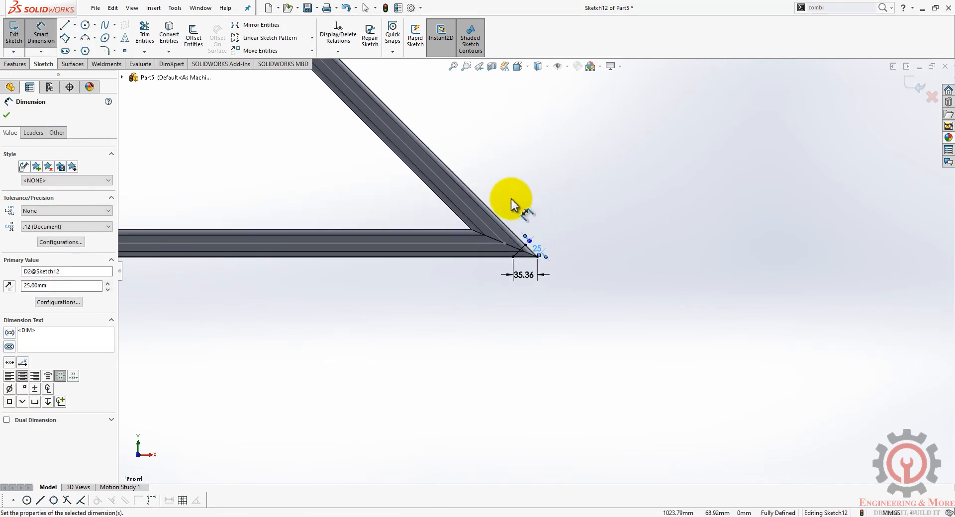
Draw a centerline from the frame's lower outer corner to the midpoint of the diagonal tube's outer edge
scroll(511, 200, "up", 5)
left_click(75, 25)
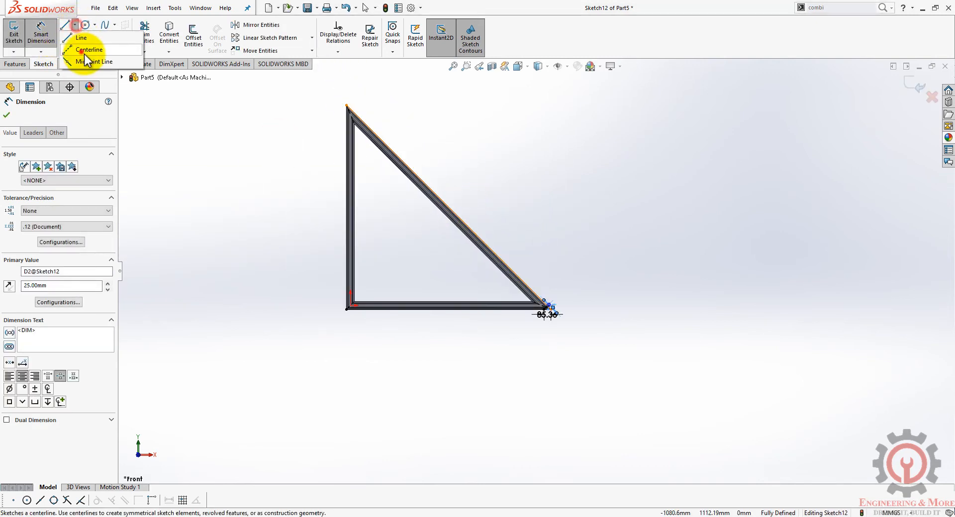
left_click(81, 43)
scroll(363, 310, "down", 3)
left_click(367, 311)
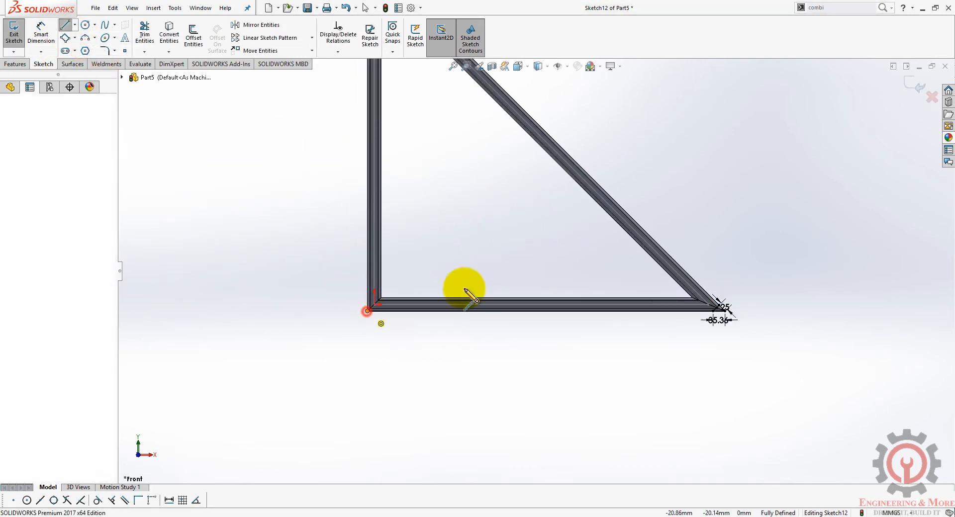
left_click(545, 133)
key("Escape")
scroll(537, 288, "up", 3)
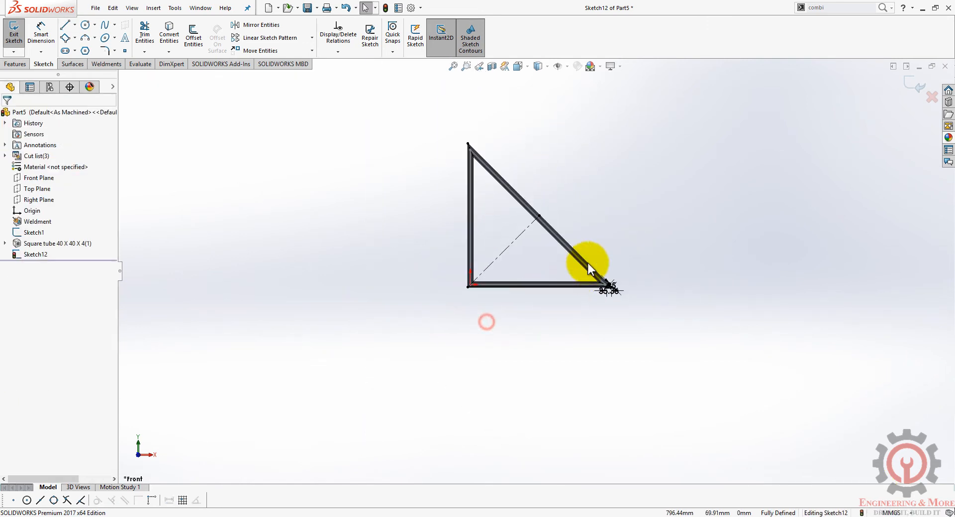
Mirror the corner cut line and the two converted outer edges about the diagonal centerline
scroll(588, 265, "down", 2)
left_click(274, 24)
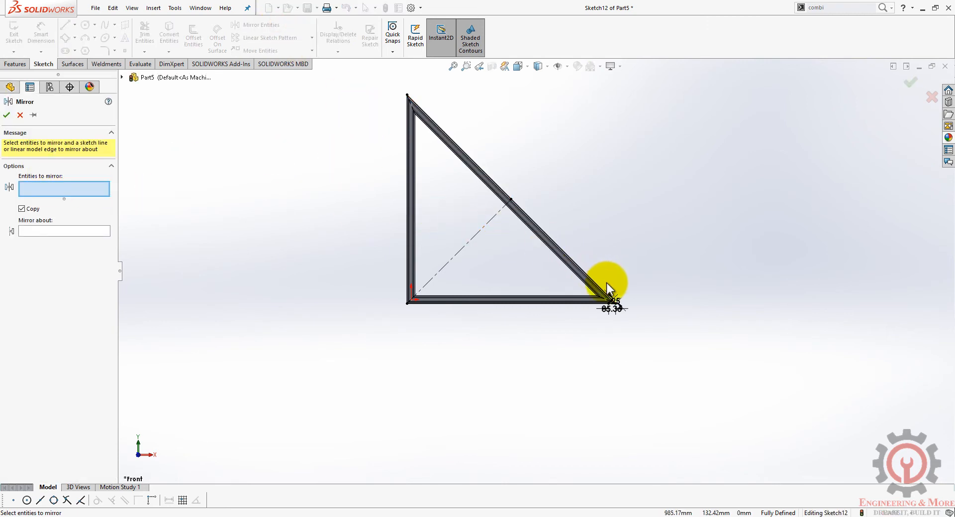
scroll(580, 331, "down", 5)
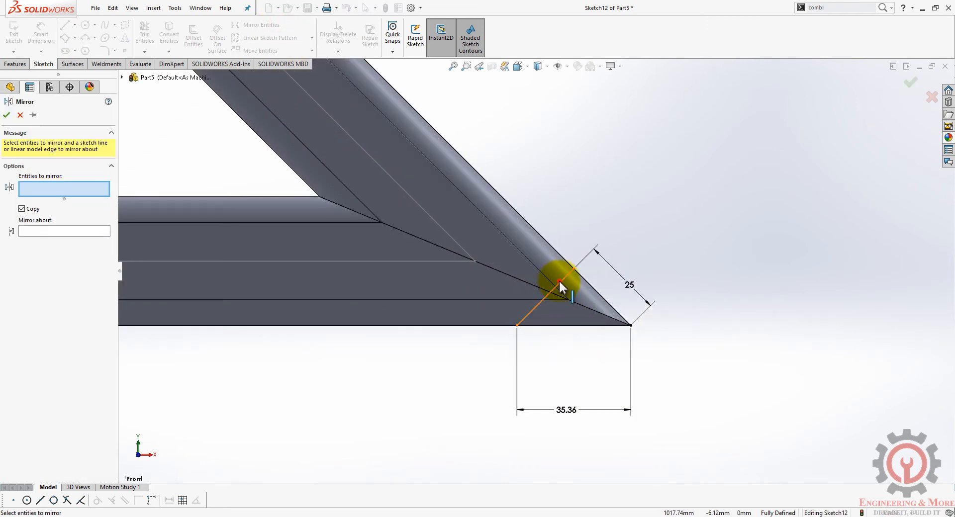
left_click(559, 280)
left_click(593, 288)
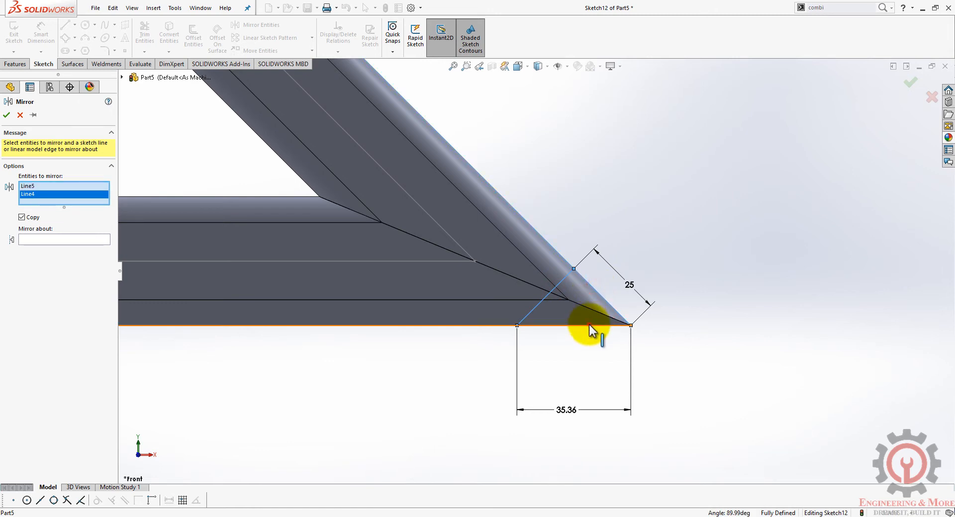
left_click(589, 324)
scroll(473, 309, "up", 5)
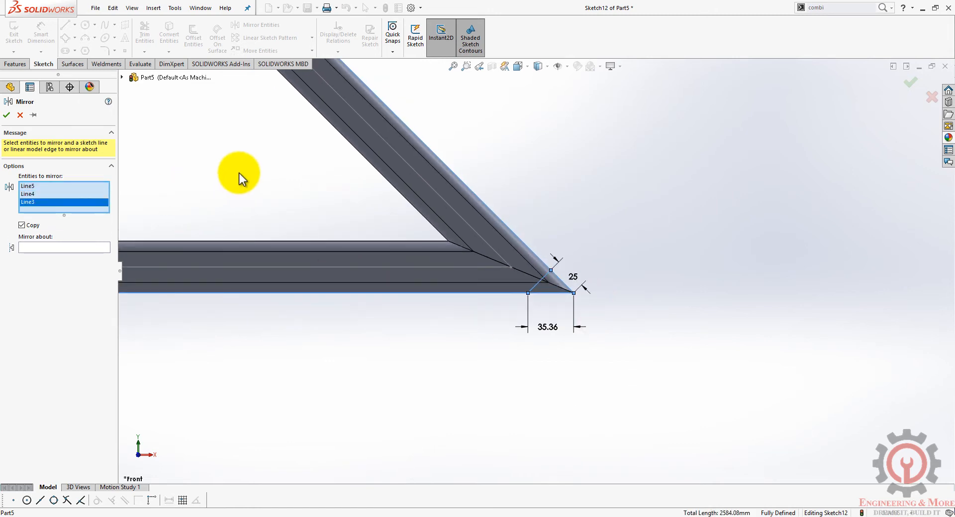
left_click(47, 248)
left_click(374, 222)
scroll(398, 199, "up", 2)
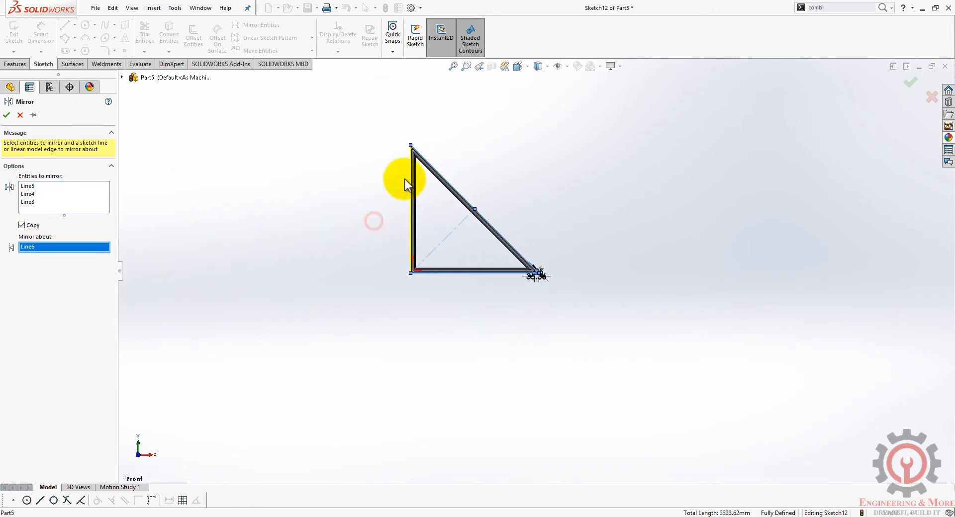
scroll(404, 178, "down", 6)
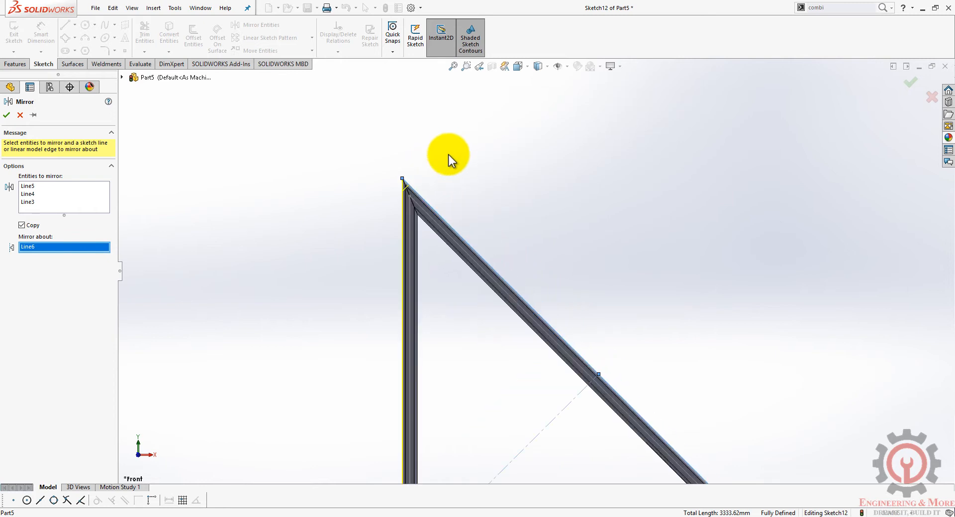
left_click(6, 116)
Set up an Extruded Cut from the sketch with the Through All - Both end condition and contour selection active
scroll(562, 436, "up", 5)
middle_click_drag(567, 384, 520, 418)
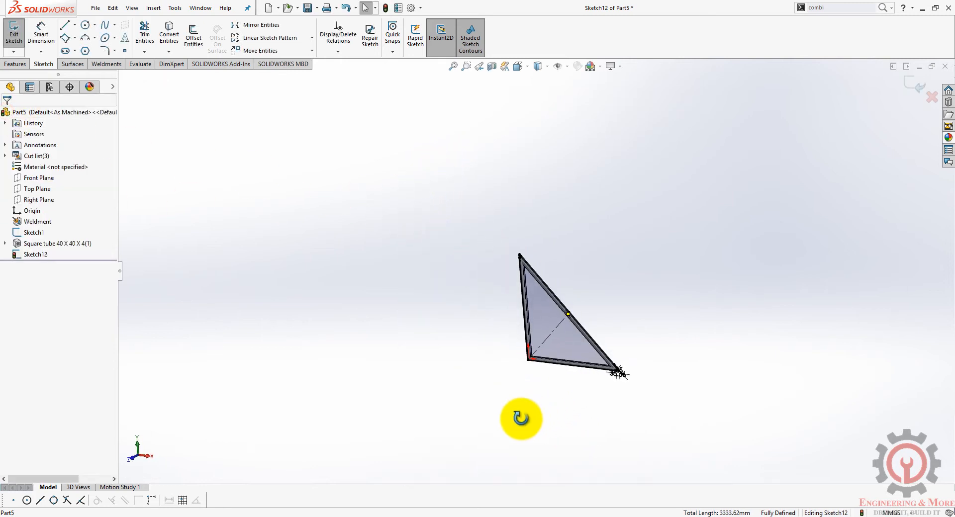
left_click(16, 64)
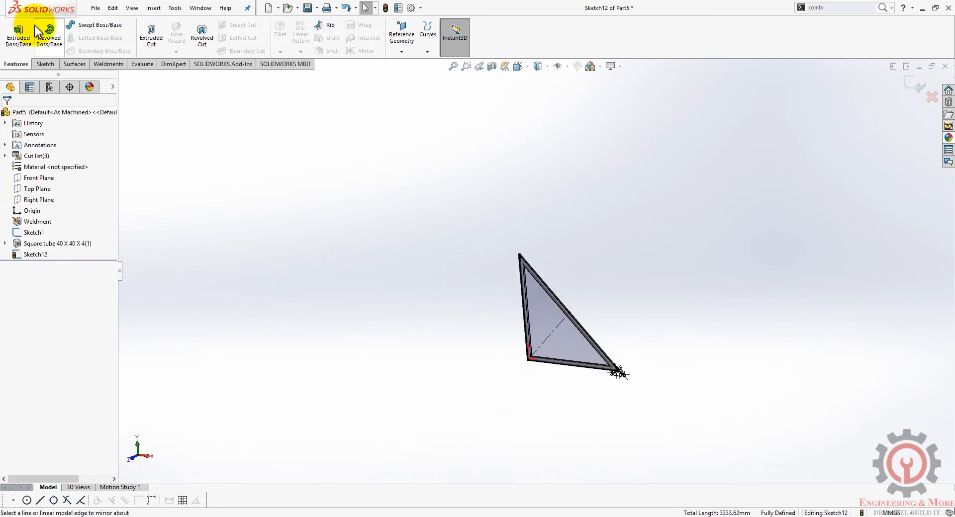
left_click(162, 33)
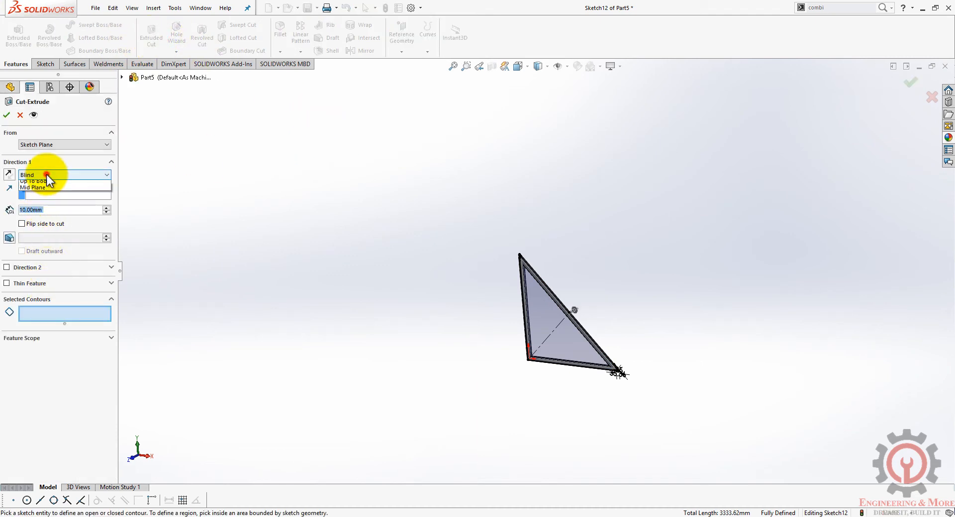
left_click(46, 187)
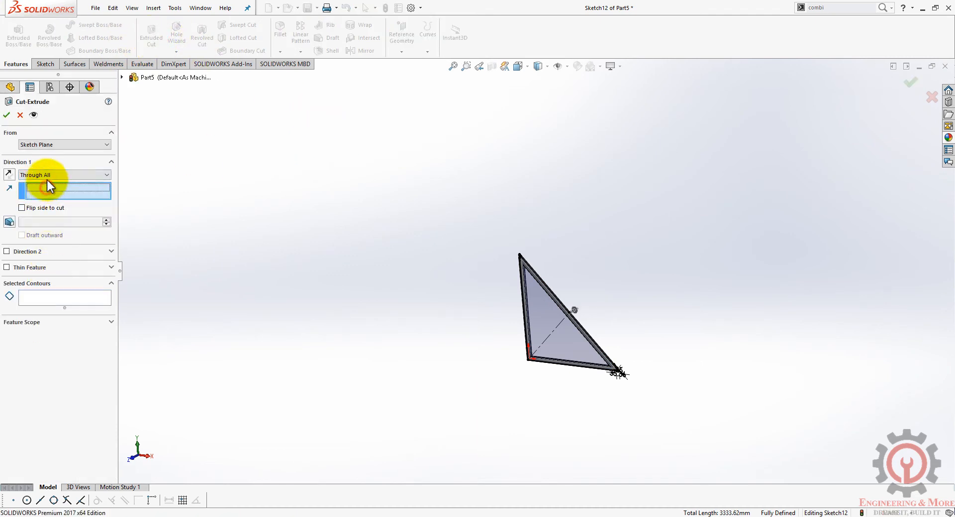
left_click(47, 178)
left_click(60, 207)
left_click(57, 327)
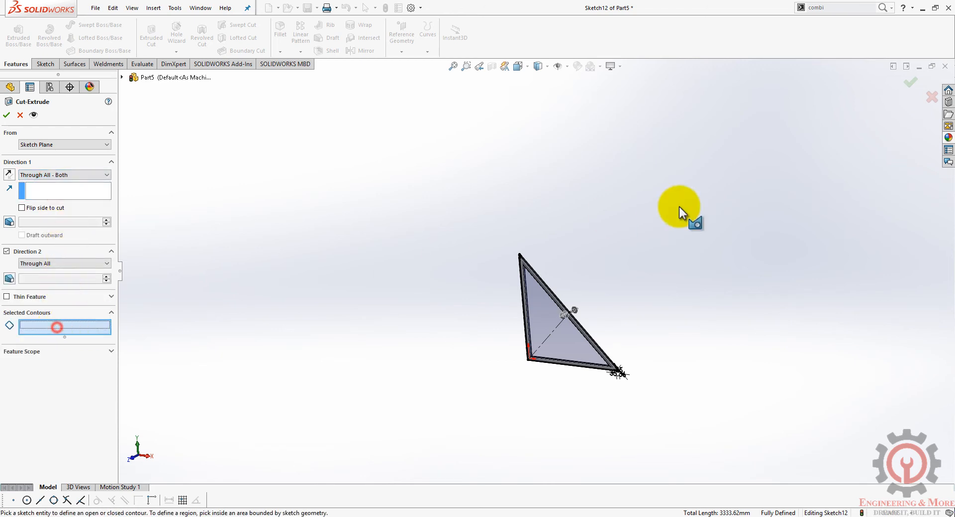
Select the small triangular regions at both sharp corners as contours and complete the cut
scroll(556, 255, "down", 5)
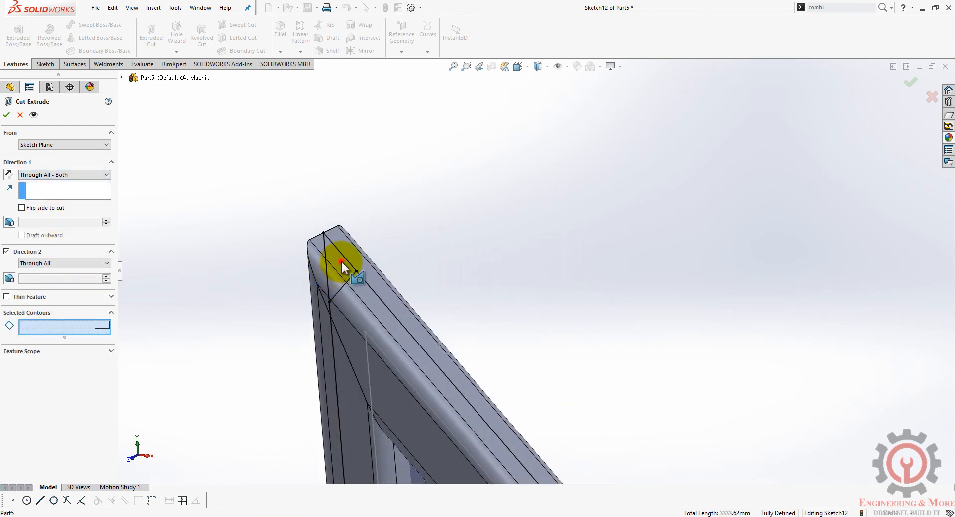
left_click(341, 260)
scroll(419, 329, "up", 5)
scroll(607, 398, "up", 3)
scroll(596, 244, "down", 10)
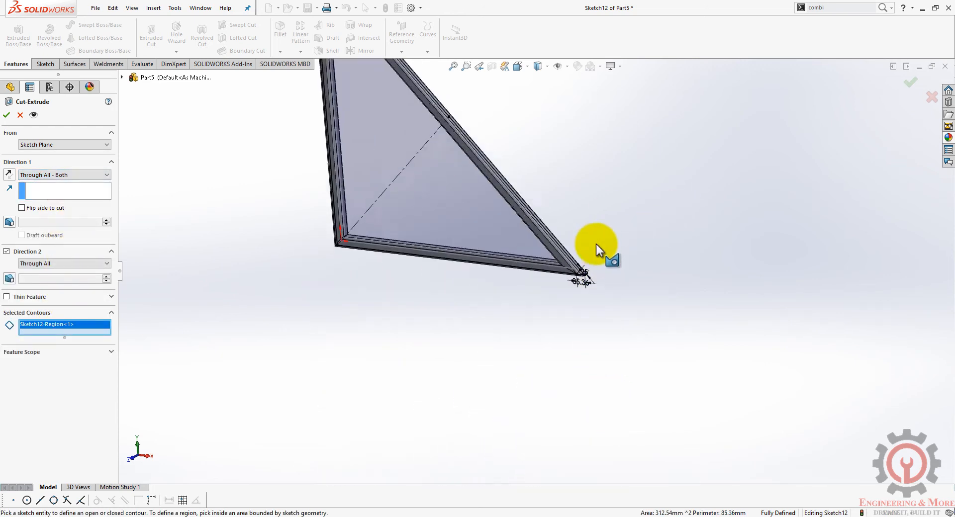
left_click(550, 287)
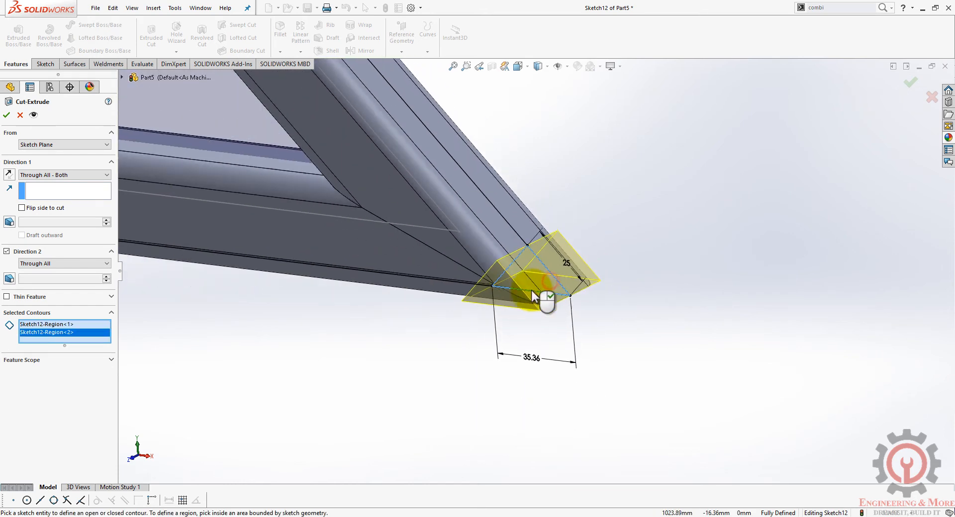
scroll(545, 298, "up", 10)
scroll(452, 138, "down", 2)
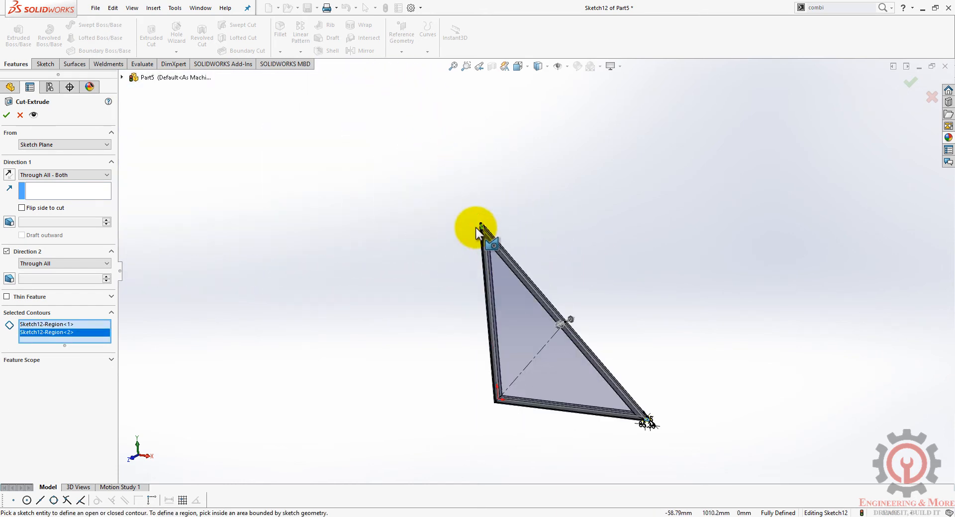
left_click(7, 115)
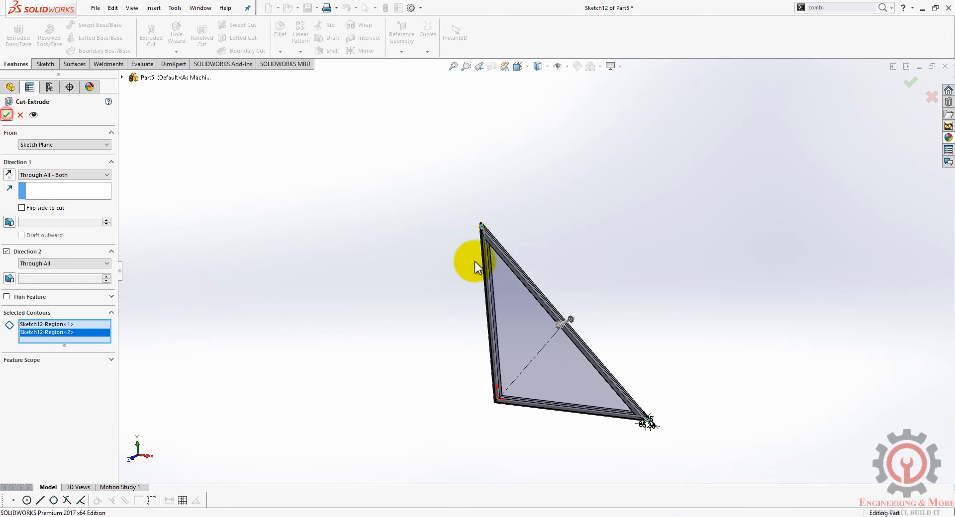
left_click(379, 269)
Hide Sketch1, the weldment's layout sketch
scroll(634, 338, "up", 4)
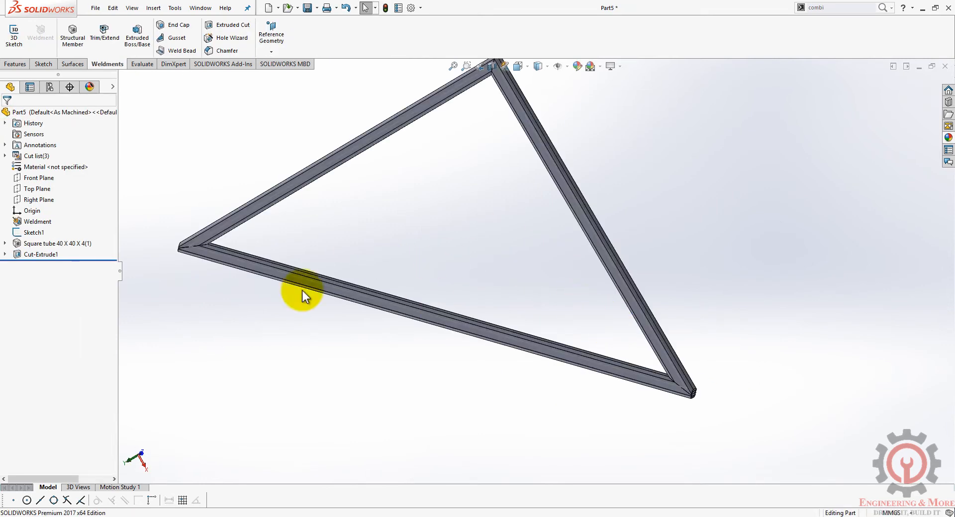
right_click(22, 232)
left_click(30, 219)
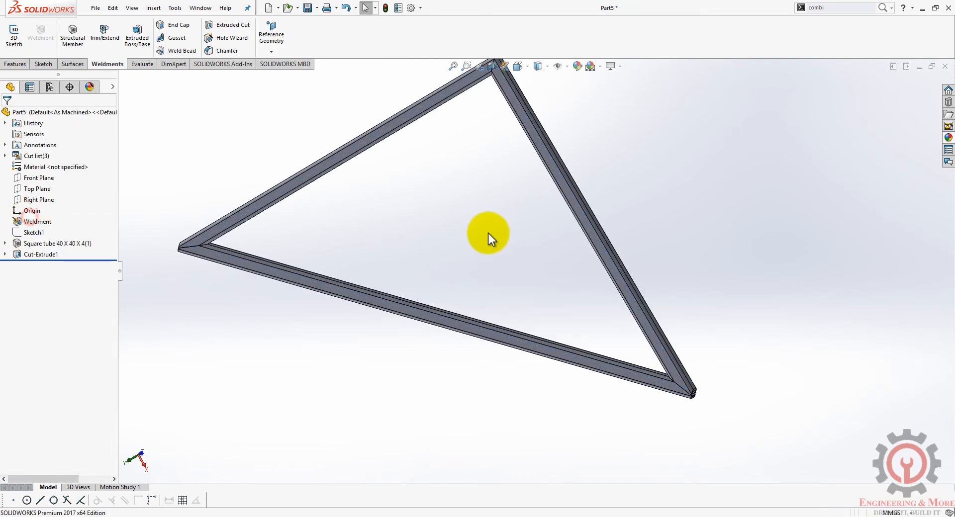
Close the open tube end at one trimmed corner with a Filled Surface bounded by all its inner edges, using Contact edge settings
scroll(684, 361, "down", 2)
middle_click_drag(574, 296, 641, 343)
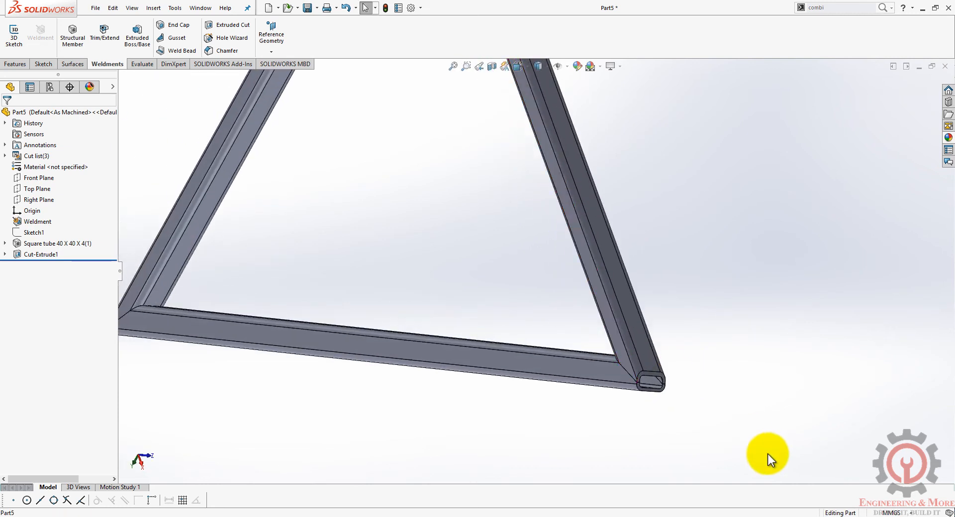
scroll(667, 383, "down", 4)
scroll(612, 334, "down", 3)
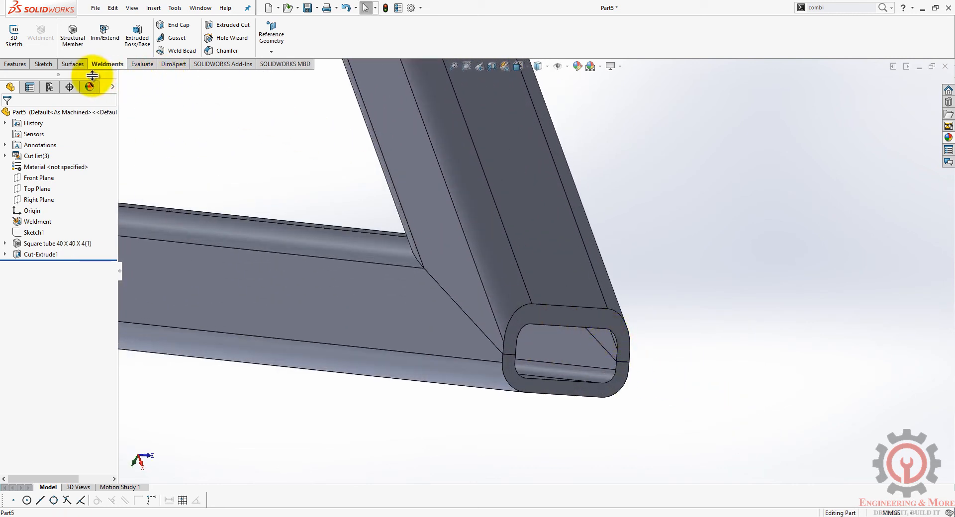
left_click(72, 64)
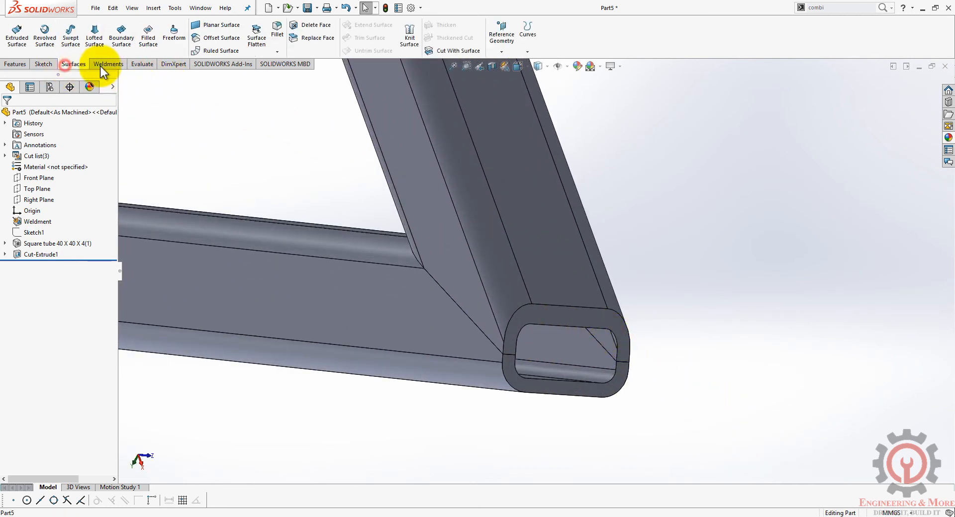
left_click(148, 45)
scroll(639, 359, "down", 4)
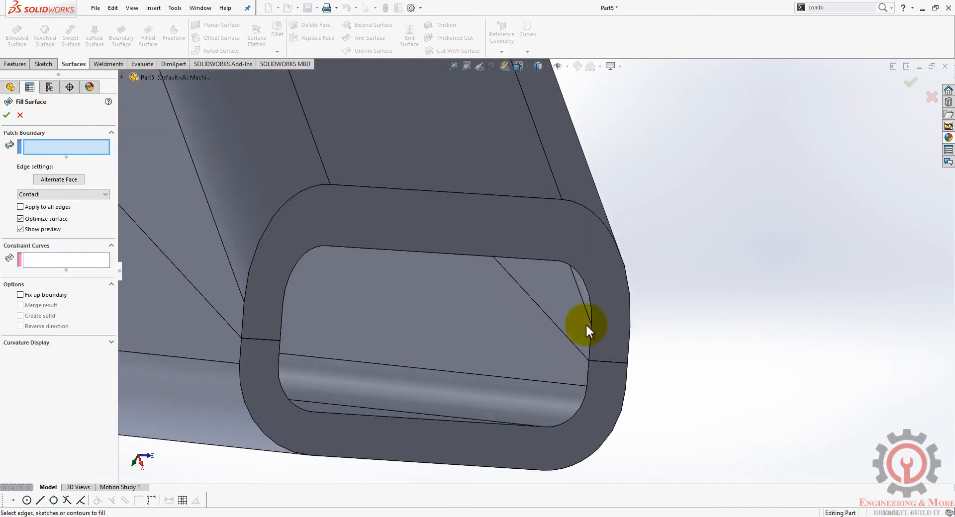
left_click(581, 289)
left_click(320, 269)
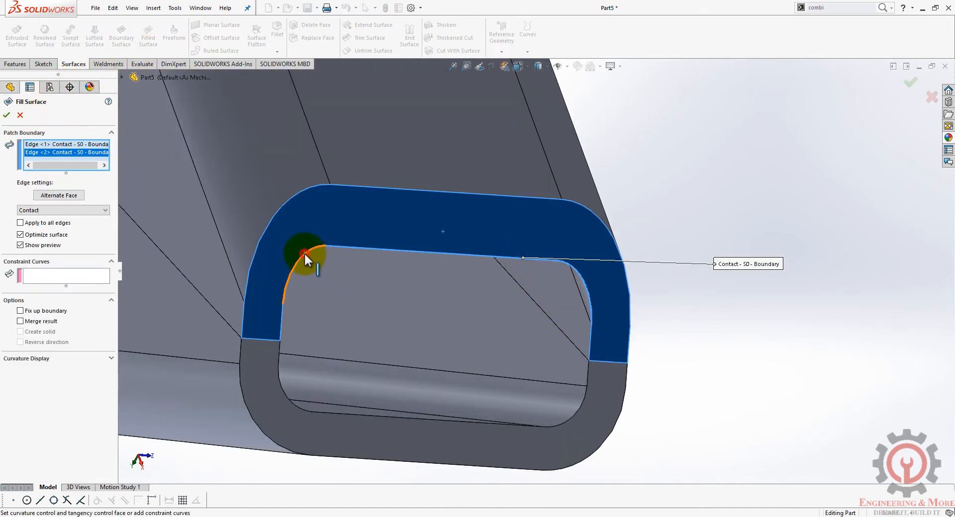
left_click(303, 252)
left_click(281, 325)
left_click(279, 347)
left_click(278, 376)
left_click(332, 412)
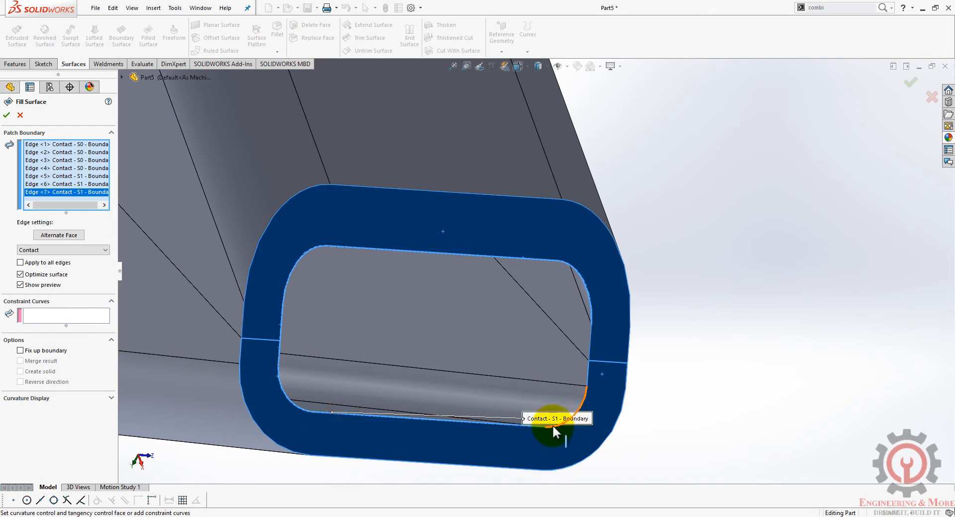
left_click(552, 426)
left_click(588, 372)
left_click(7, 115)
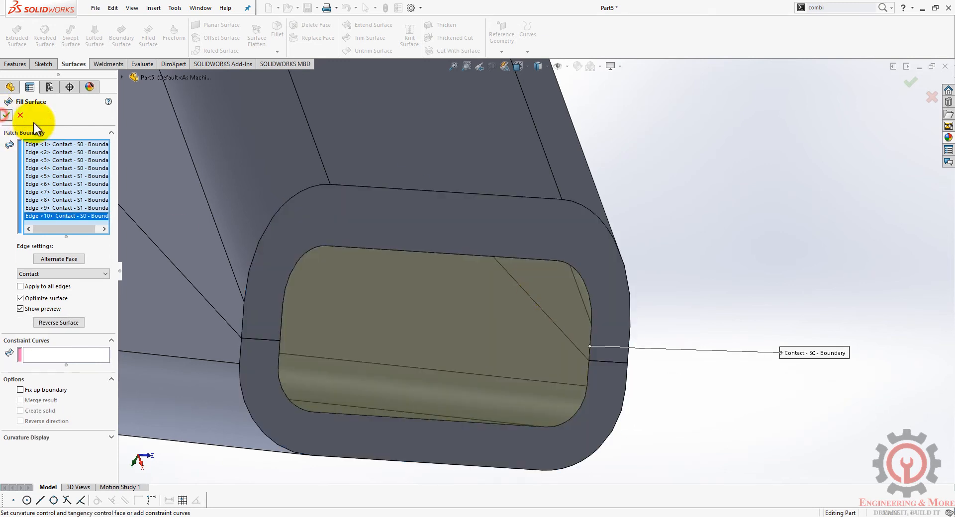
Knit the filled surface with the two surrounding tube end faces, with Merge entities enabled
scroll(533, 272, "up", 3)
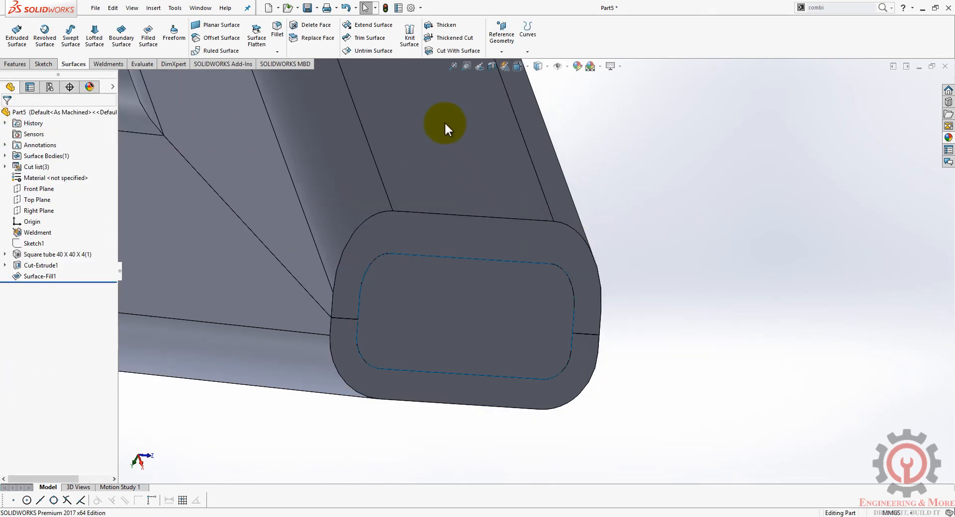
left_click(409, 35)
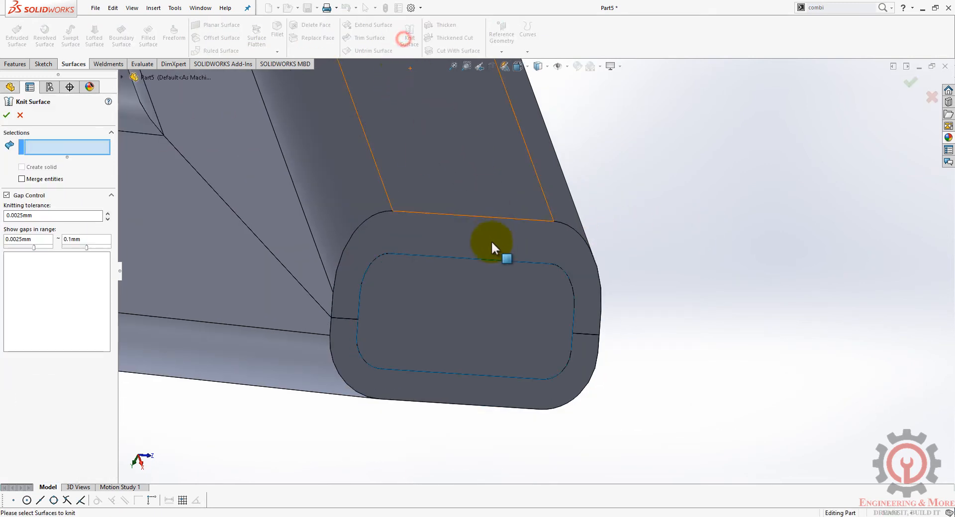
left_click(456, 290)
left_click(416, 234)
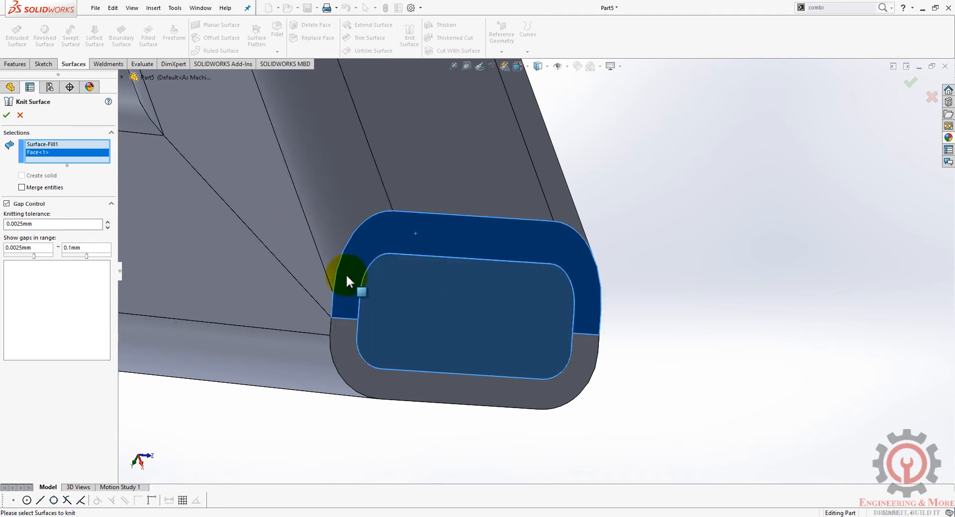
left_click(342, 341)
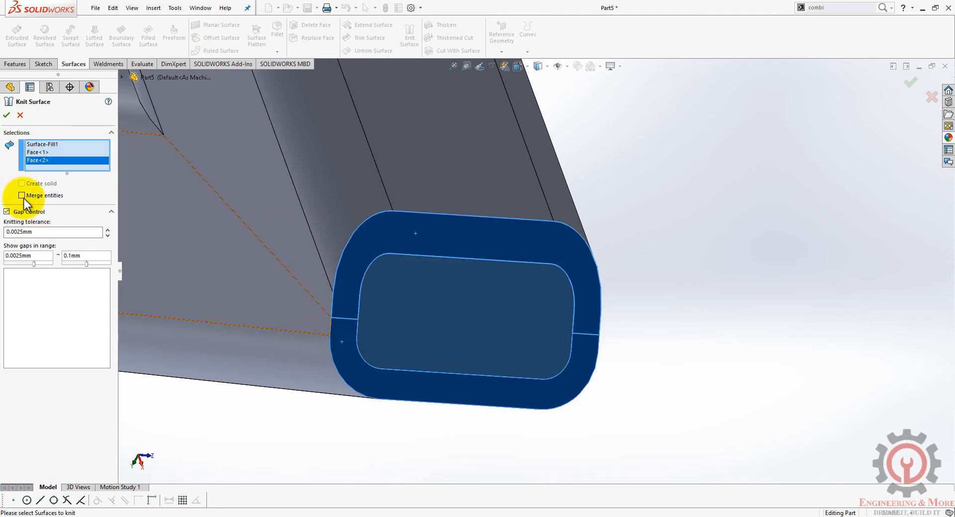
left_click(22, 195)
left_click(7, 116)
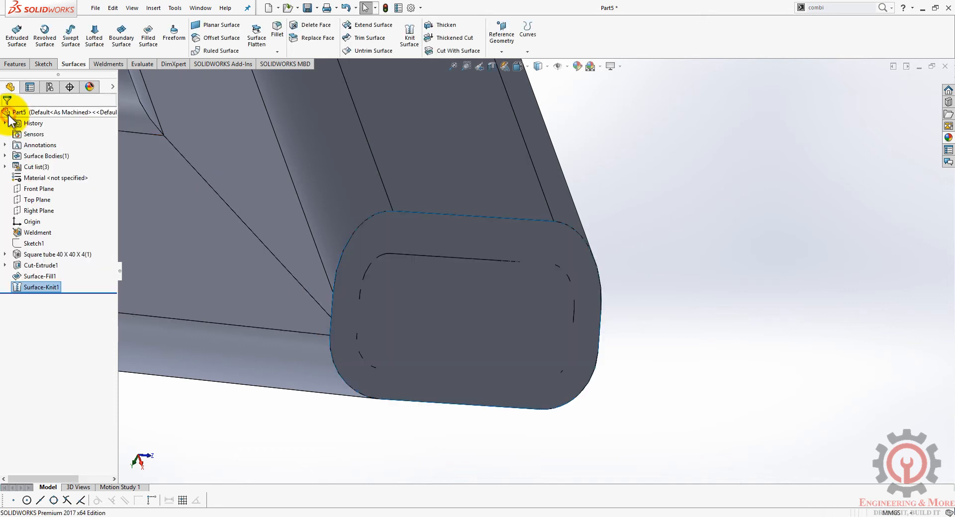
Thicken the knitted surface at the first trimmed corner by 5 mm on side 2, merging the result with the tube
scroll(407, 199, "up", 3)
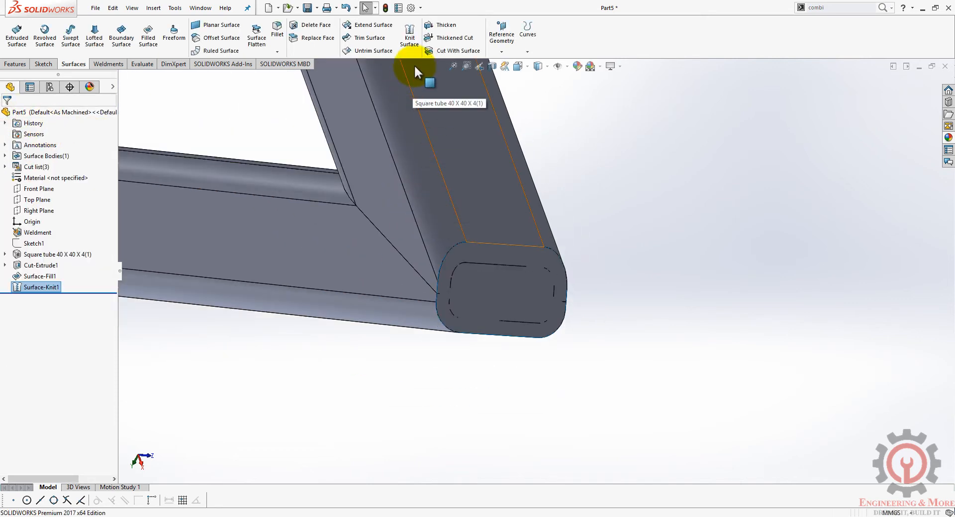
left_click(435, 30)
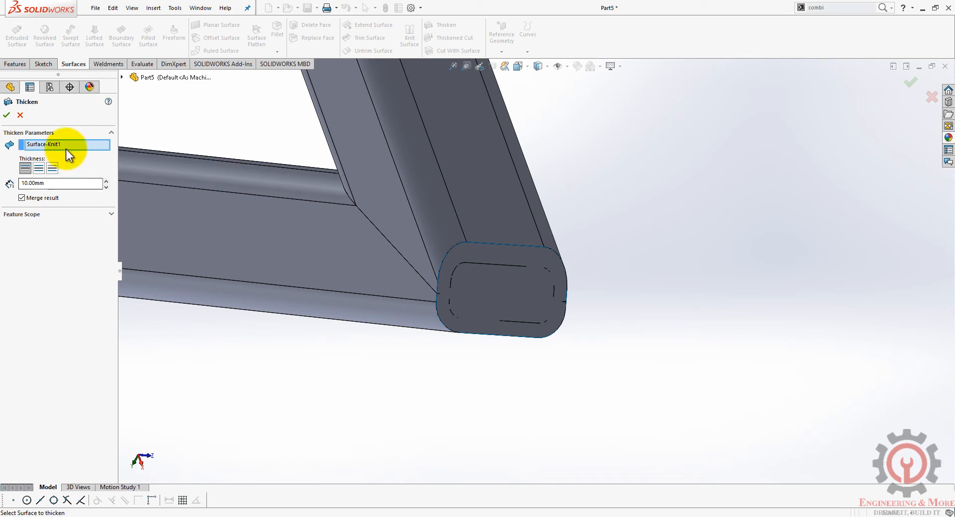
left_click(490, 300)
middle_click_drag(253, 294, 124, 229)
left_click(27, 183)
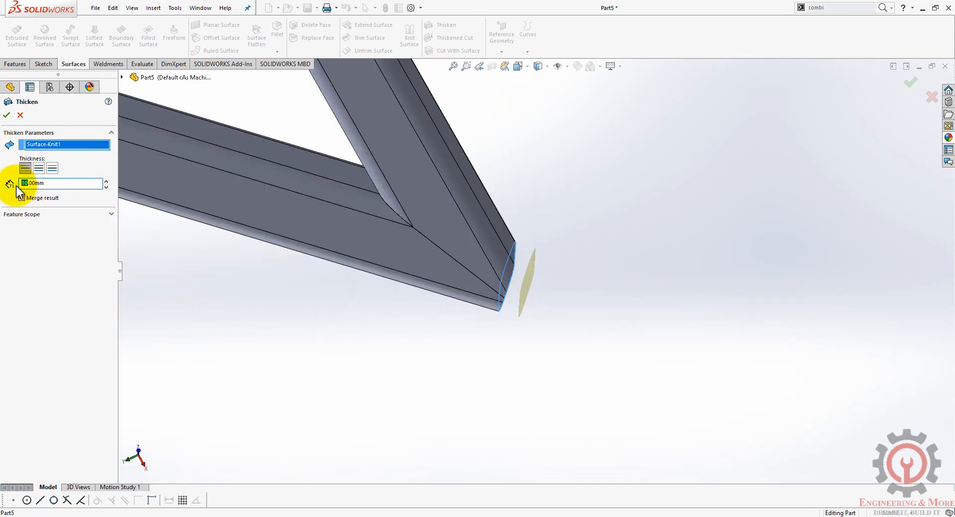
type("5")
left_click(196, 290)
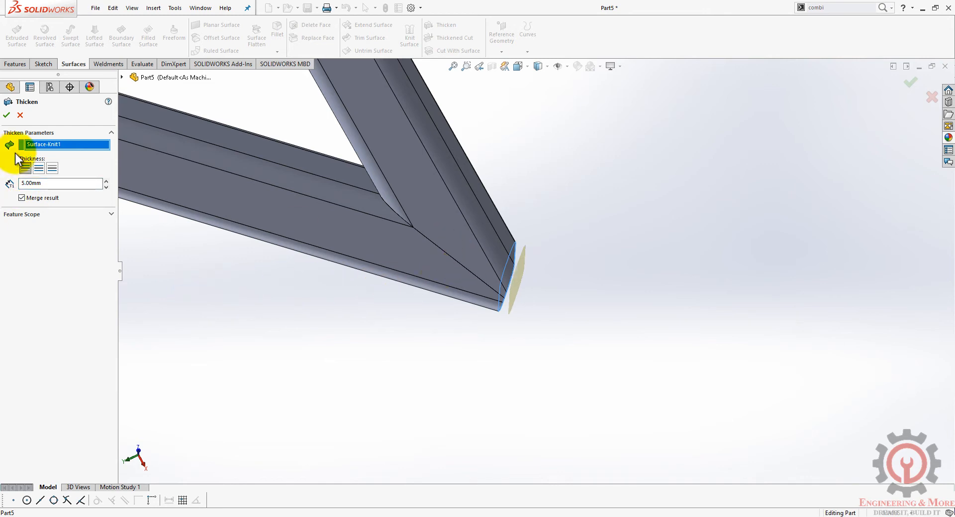
middle_click_drag(433, 205, 522, 281)
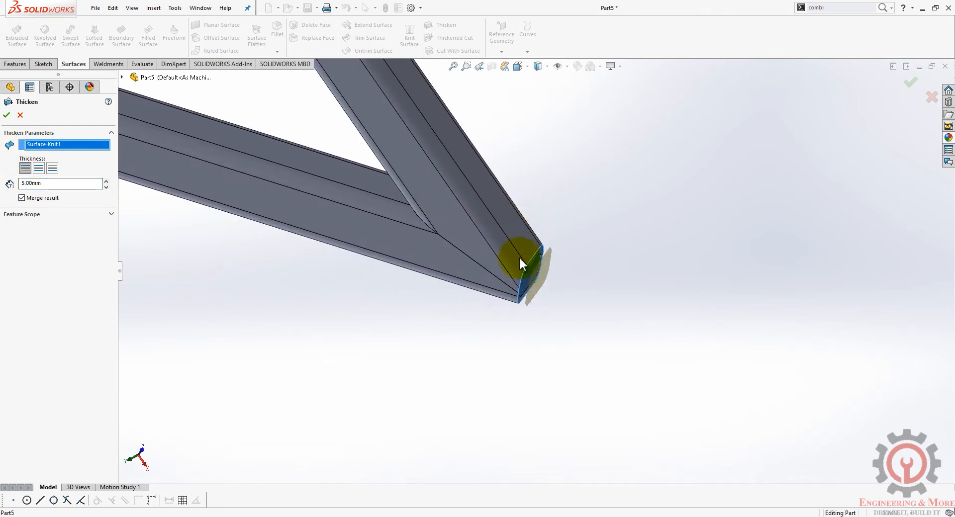
left_click(52, 169)
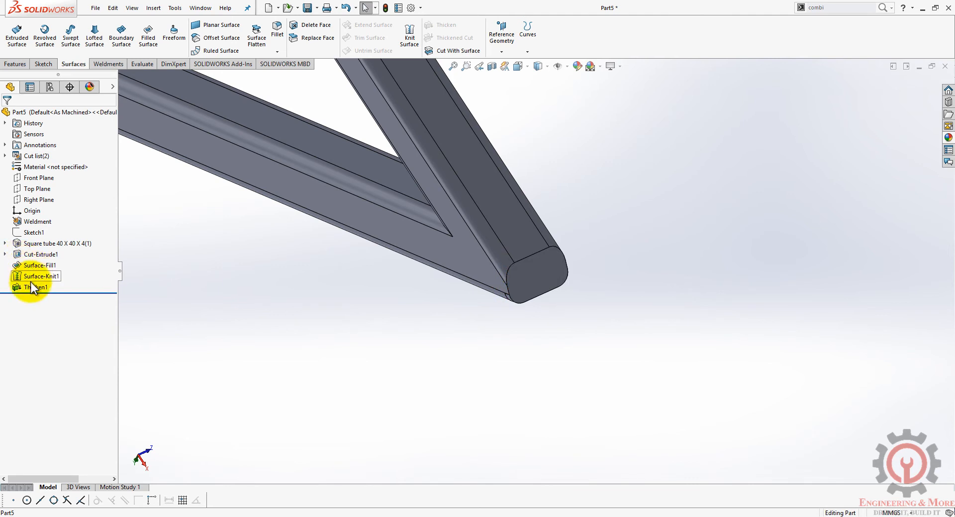
Close the open tube end at the other trimmed corner with a Filled Surface bounded by its inner edges, using Contact edge settings
scroll(384, 170, "up", 10)
scroll(455, 229, "down", 3)
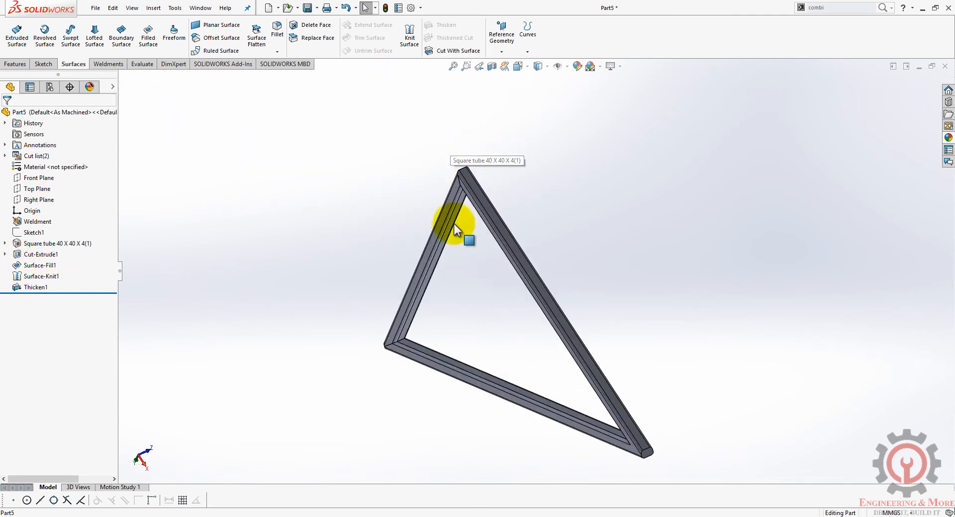
middle_click_drag(455, 229, 443, 314)
scroll(470, 326, "down", 8)
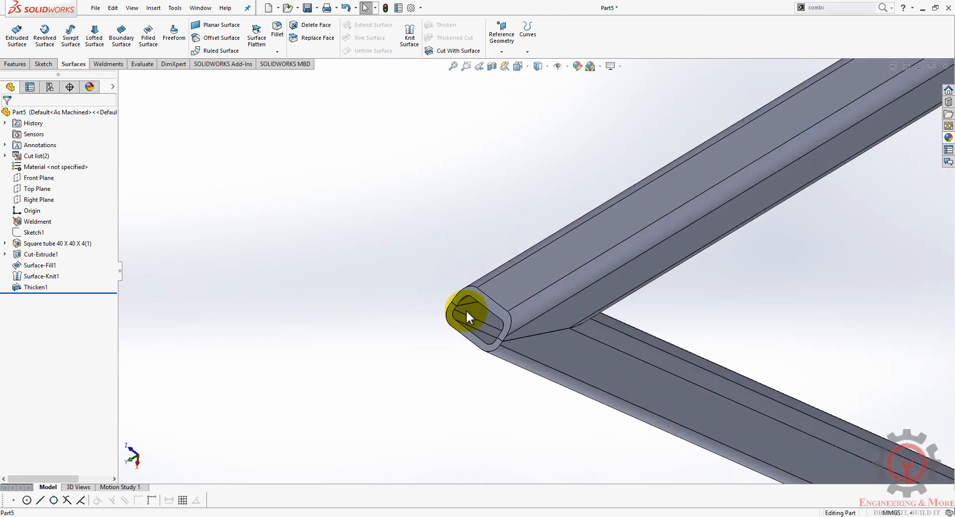
scroll(467, 315, "down", 2)
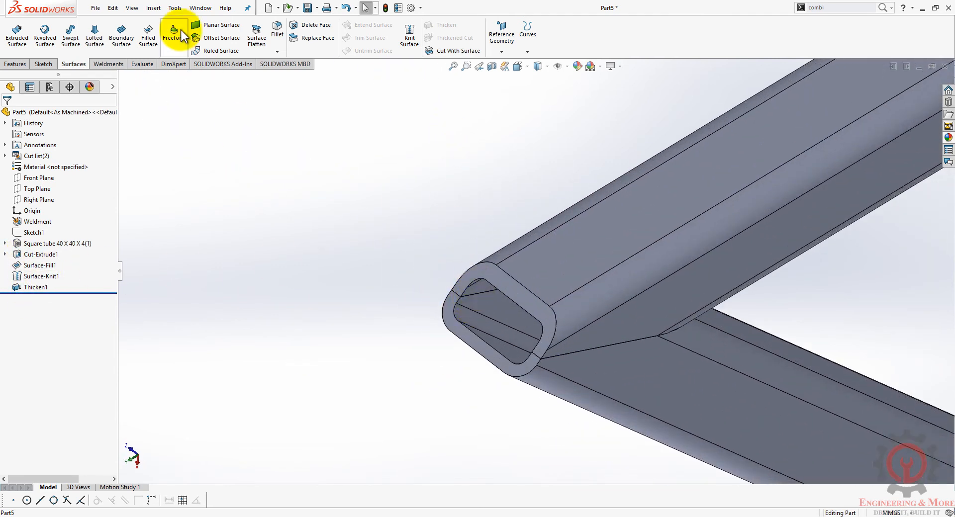
left_click(157, 42)
scroll(452, 276, "down", 3)
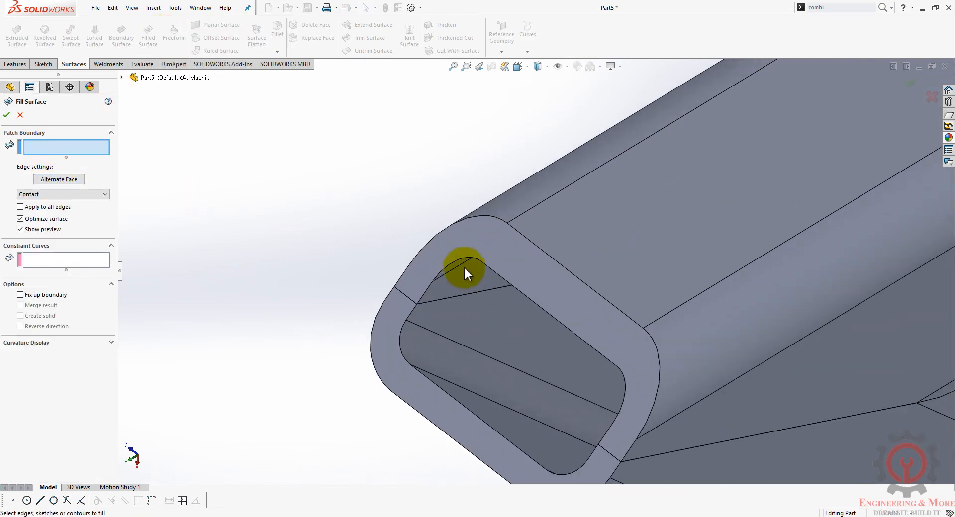
left_click(452, 260)
left_click(424, 294)
left_click(412, 312)
left_click(400, 332)
left_click(427, 377)
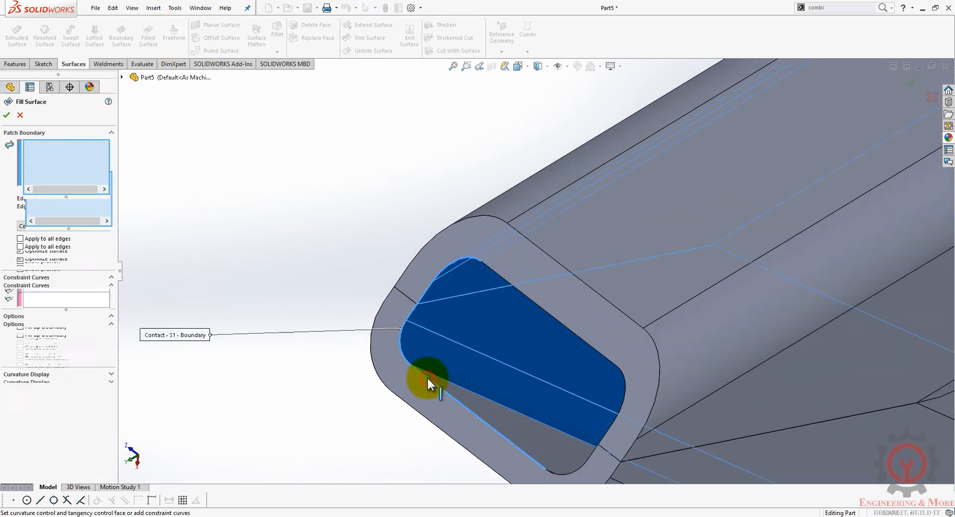
left_click(588, 458)
scroll(582, 470, "up", 2)
middle_click_drag(583, 470, 536, 297)
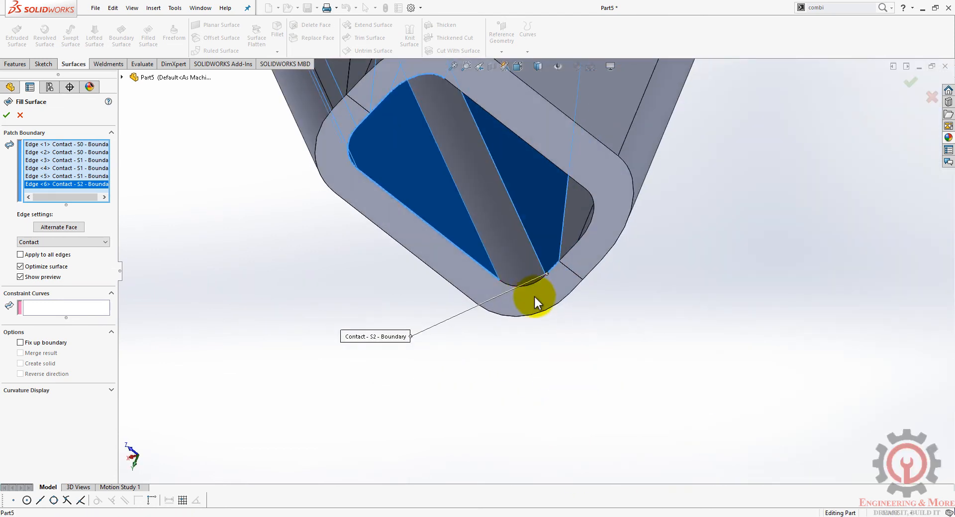
left_click(547, 269)
left_click(565, 252)
left_click(575, 227)
left_click(565, 211)
left_click(6, 115)
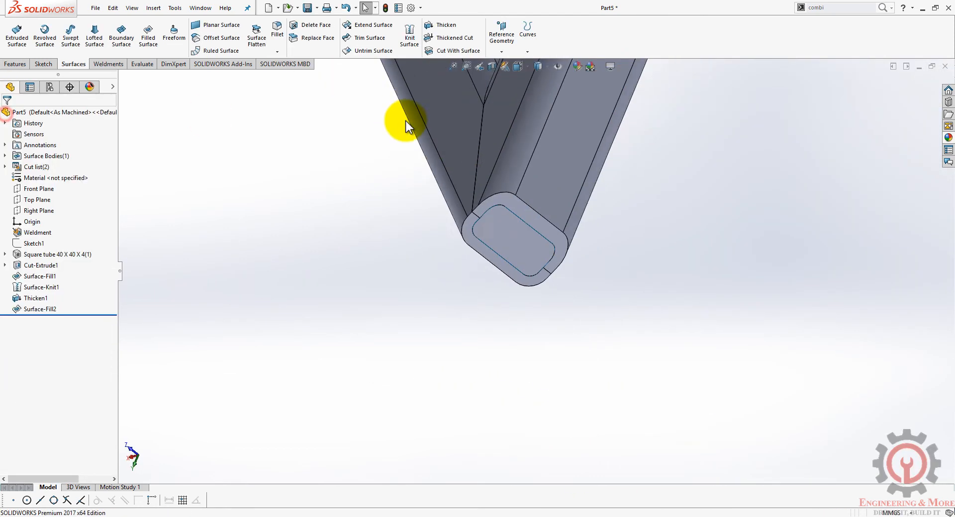
Knit the second filled surface with the two tube end faces surrounding it
middle_click_drag(405, 122, 498, 125)
left_click(416, 36)
scroll(348, 213, "down", 3)
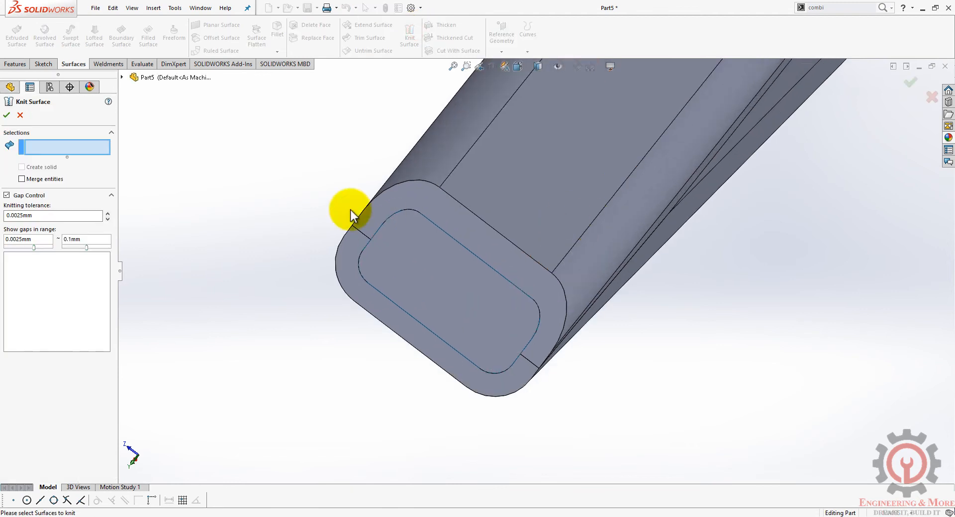
left_click(473, 309)
left_click(435, 209)
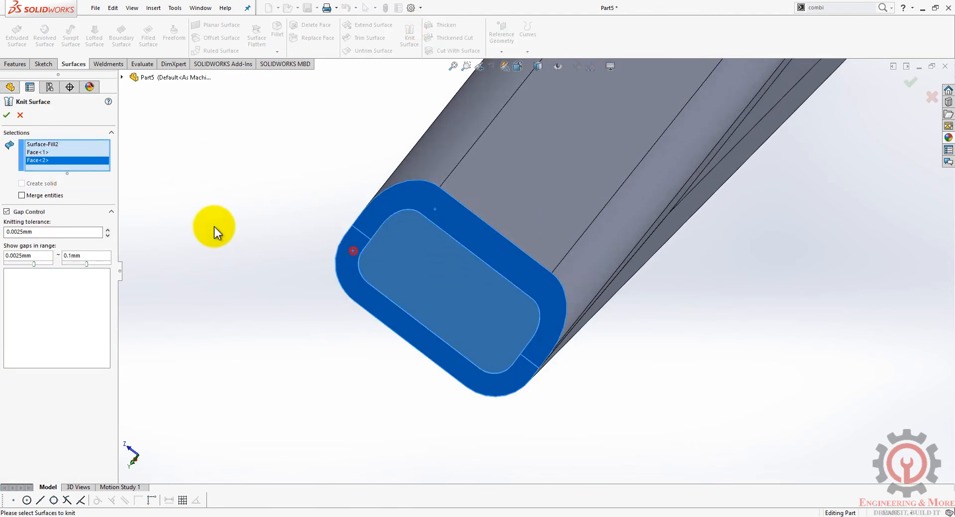
left_click(7, 115)
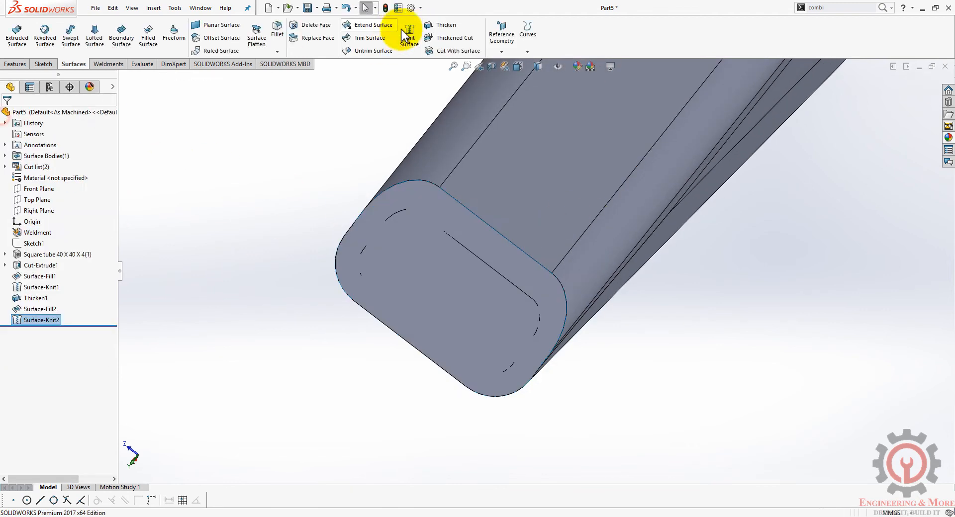
Thicken the second knitted surface by 5 mm on side 2 with Merge result enabled
left_click(438, 25)
middle_click_drag(486, 293, 462, 291)
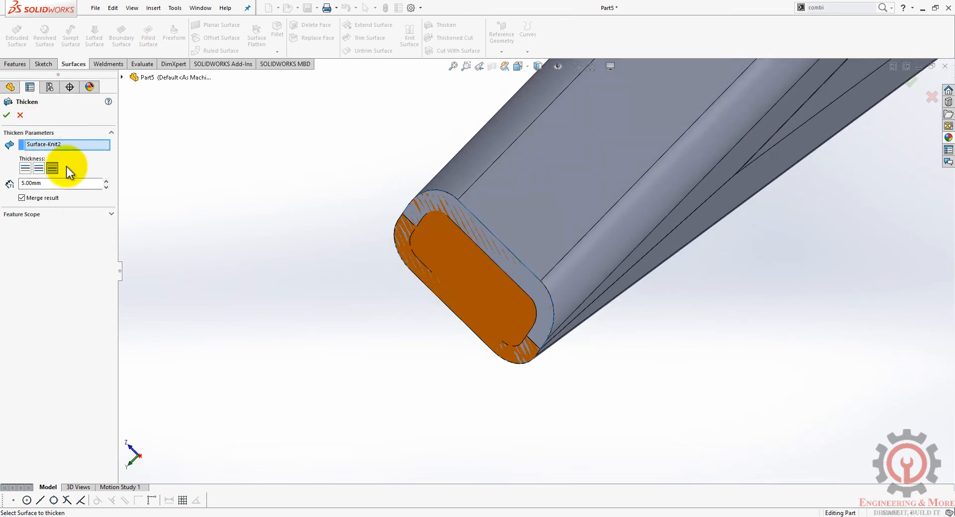
left_click(6, 115)
Cover the triangular opening with a Planar Surface bounded by the three inner edges of the frame's flat face
scroll(722, 136, "up", 5)
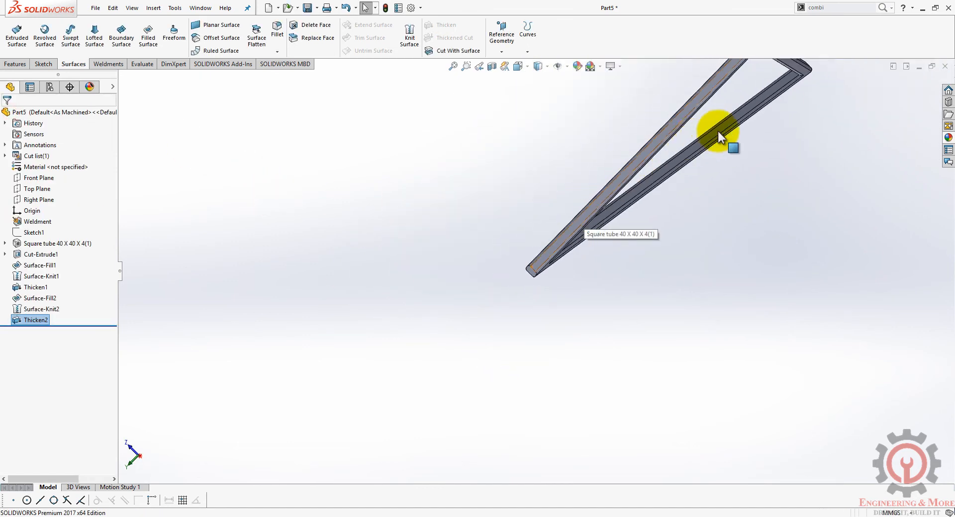
middle_click_drag(646, 155, 706, 305)
scroll(687, 198, "down", 4)
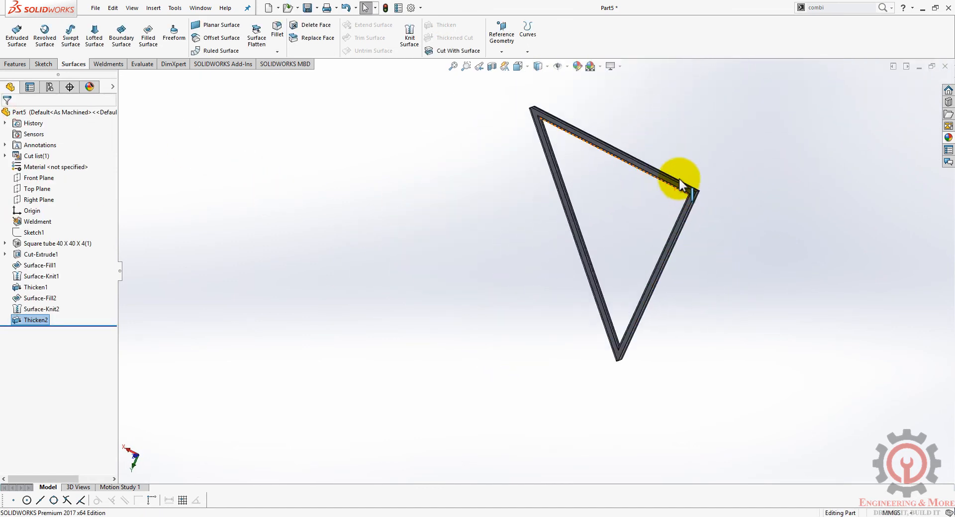
scroll(639, 213, "up", 2)
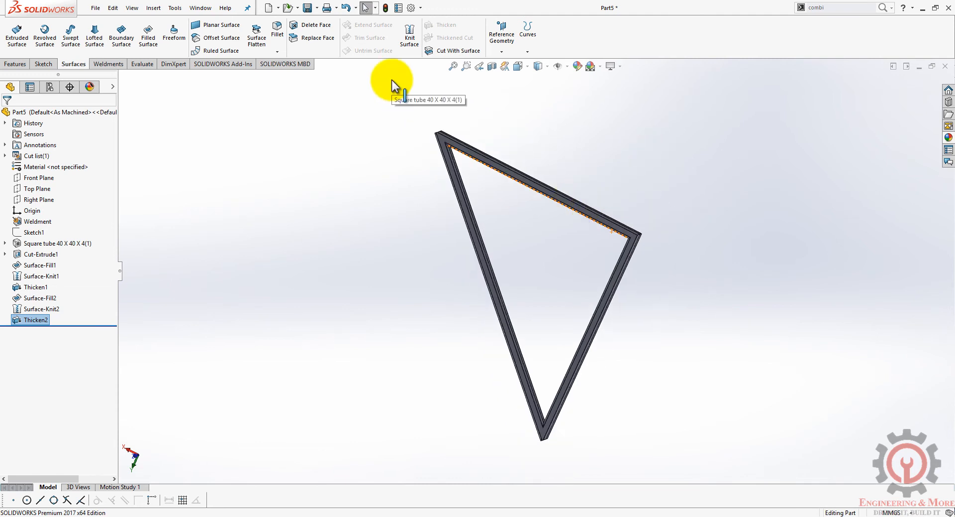
left_click(221, 26)
scroll(437, 207, "down", 6)
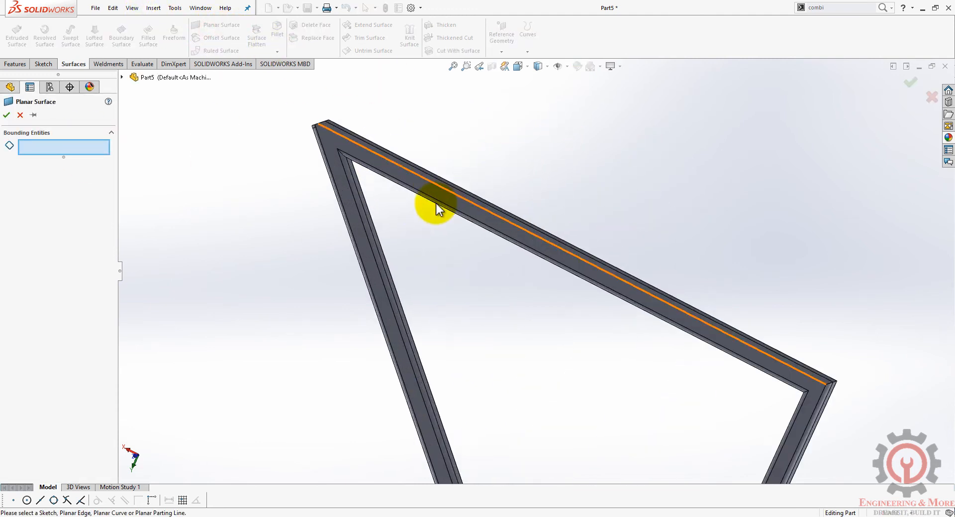
scroll(348, 189, "down", 3)
left_click(356, 203)
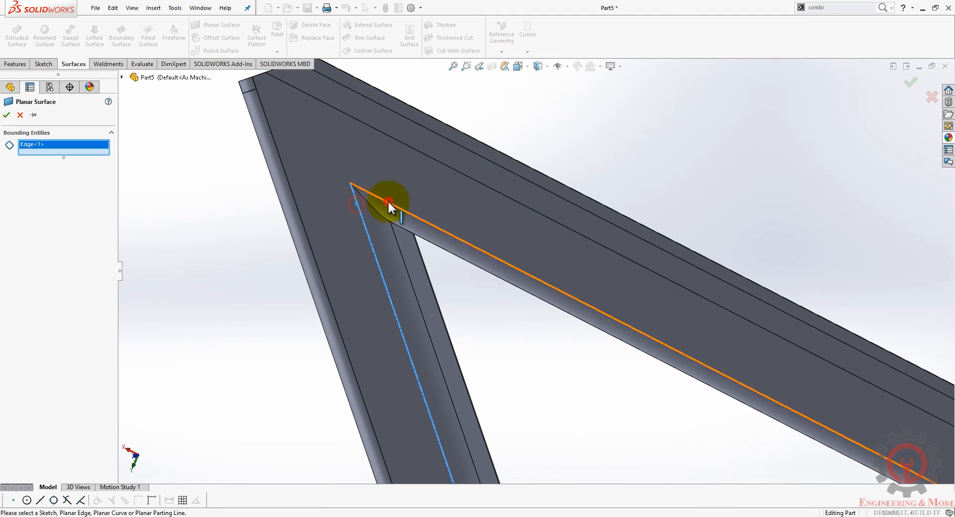
left_click(387, 200)
scroll(572, 333, "up", 5)
scroll(646, 309, "down", 6)
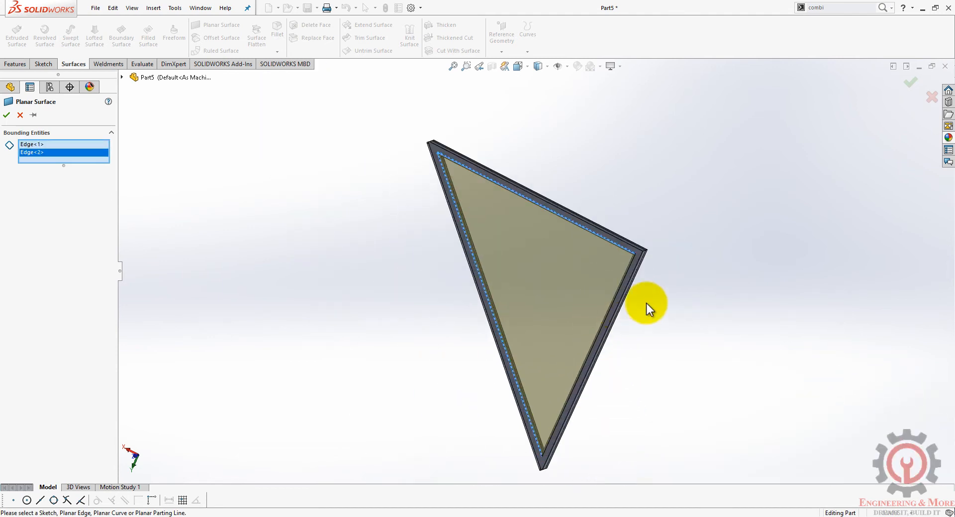
scroll(536, 147, "down", 3)
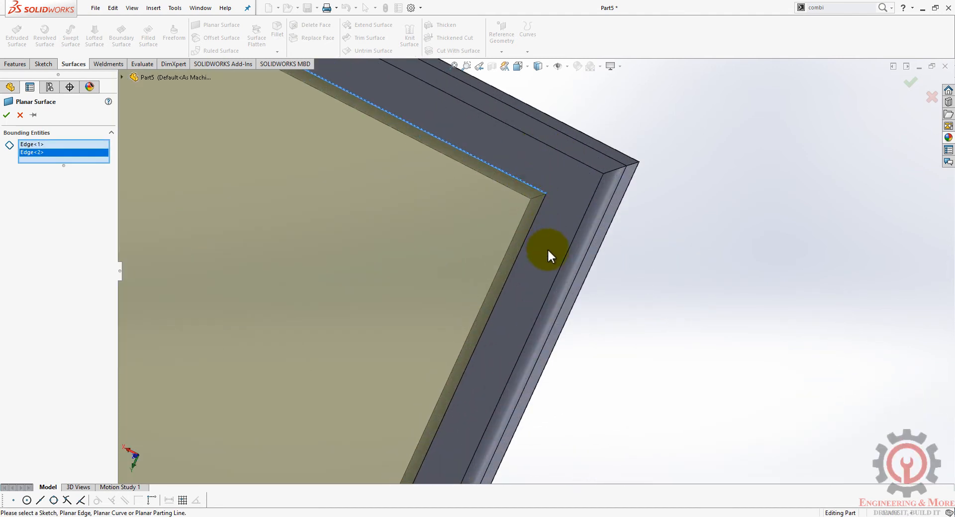
left_click(536, 218)
scroll(313, 209, "up", 5)
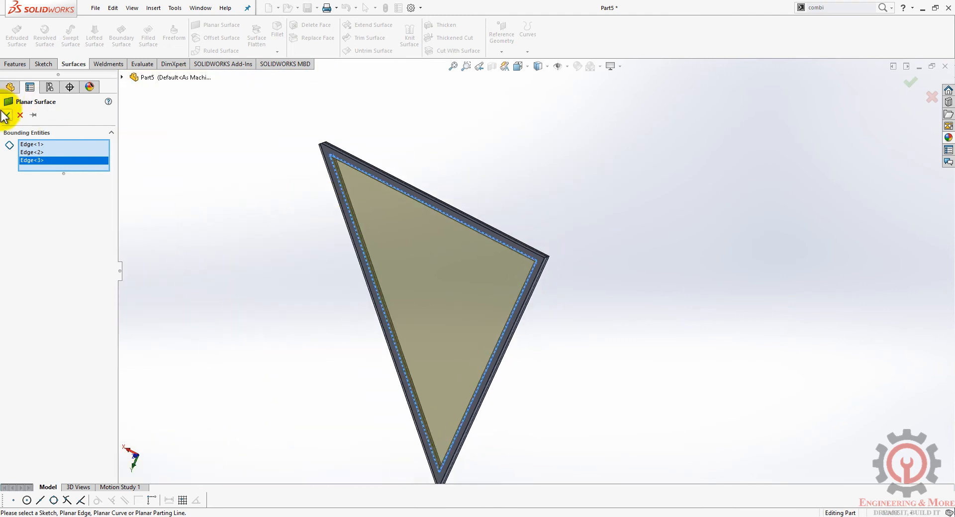
left_click(7, 116)
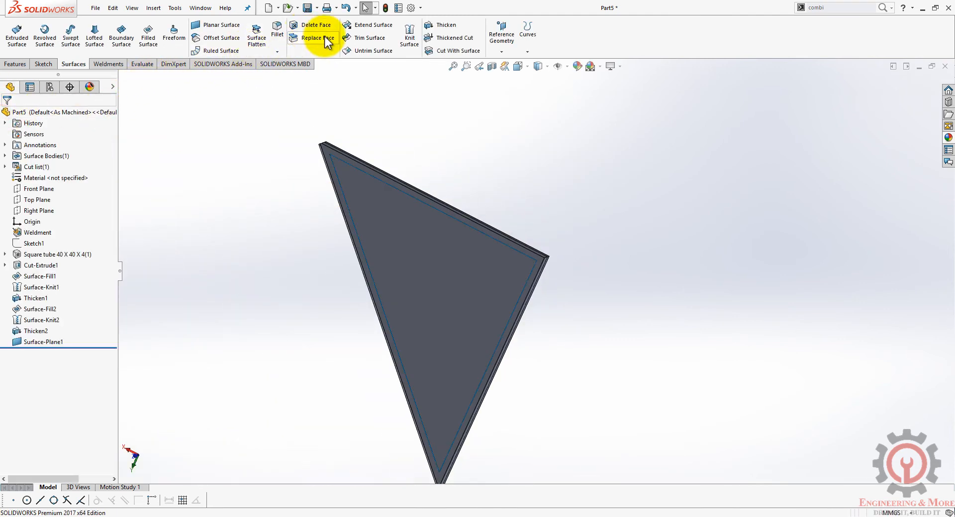
Thicken the triangular planar surface by 2 mm on side 1 with Merge result enabled
left_click(415, 255)
scroll(557, 274, "down", 6)
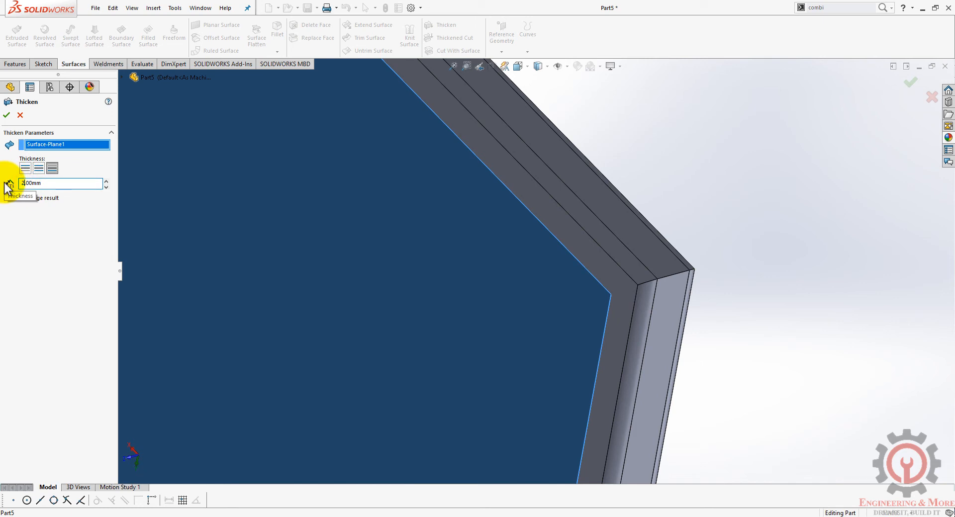
scroll(397, 287, "up", 3)
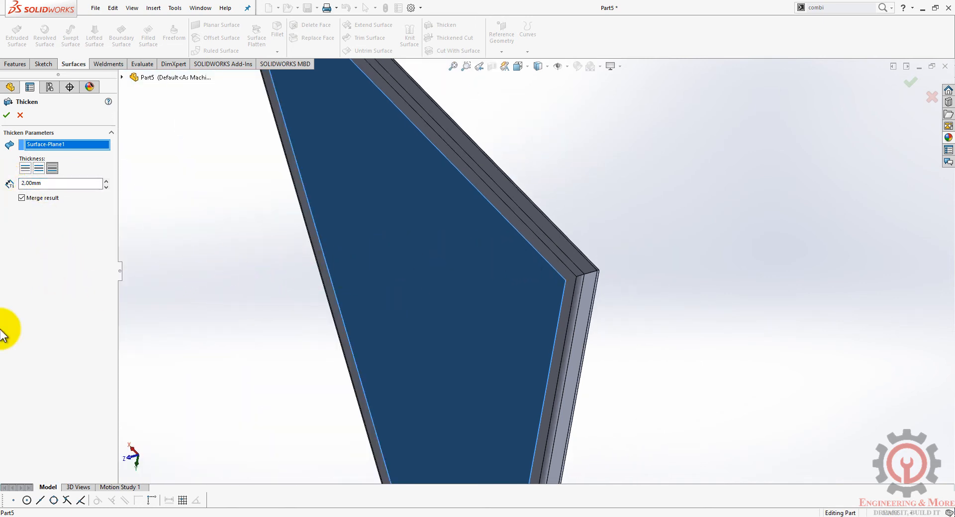
left_click(25, 169)
scroll(572, 248, "down", 5)
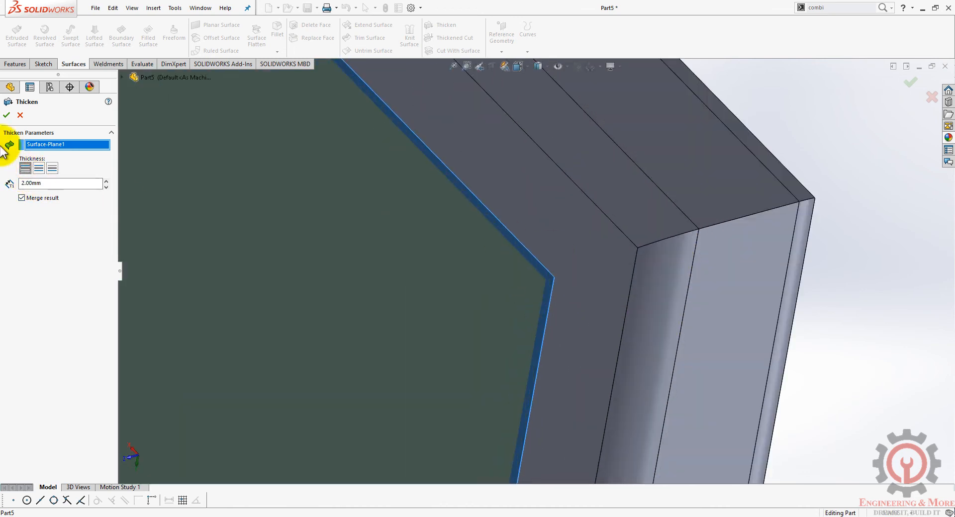
left_click(6, 116)
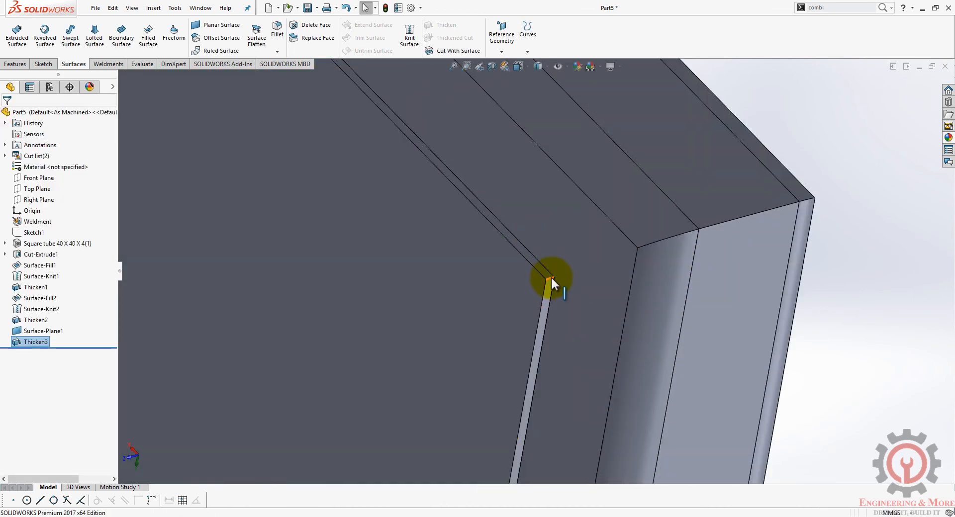
Sketch a line on the frame's flat face across its untrimmed corner, joining the face's inner and outer corner points
scroll(763, 303, "up", 8)
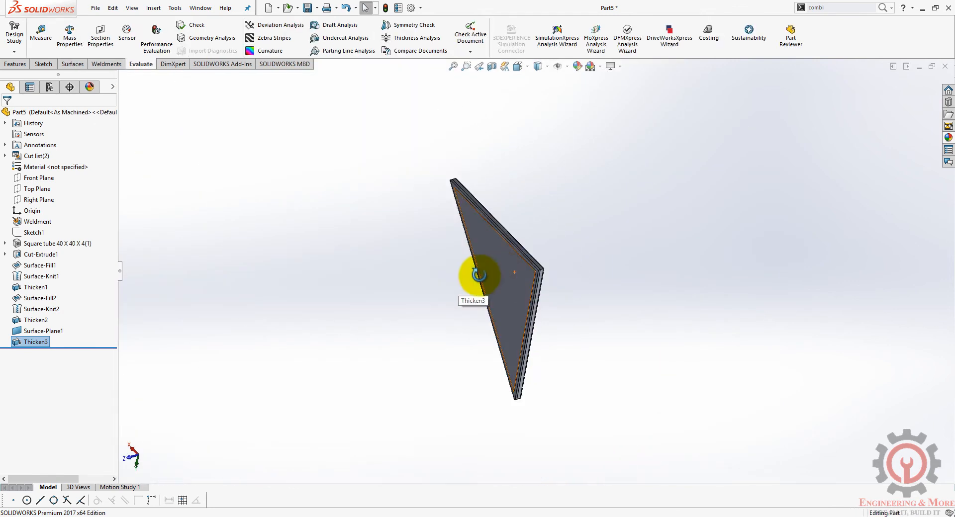
middle_click_drag(479, 277, 350, 328)
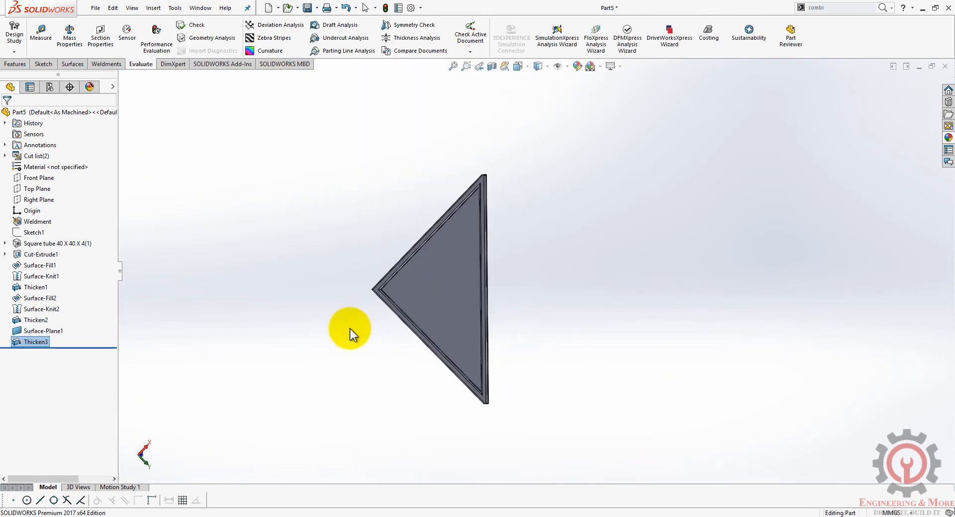
scroll(355, 299, "down", 6)
scroll(552, 263, "up", 6)
scroll(557, 261, "down", 3)
mouse_move(468, 265)
middle_mouse_down()
mouse_move(475, 290)
mouse_move(490, 294)
middle_mouse_up()
scroll(480, 271, "down", 3)
left_click(473, 255)
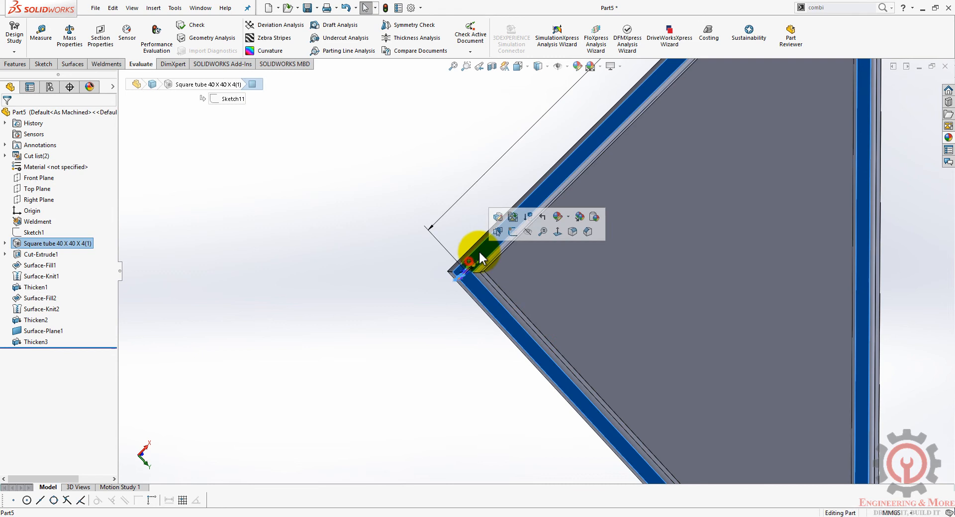
left_click(517, 232)
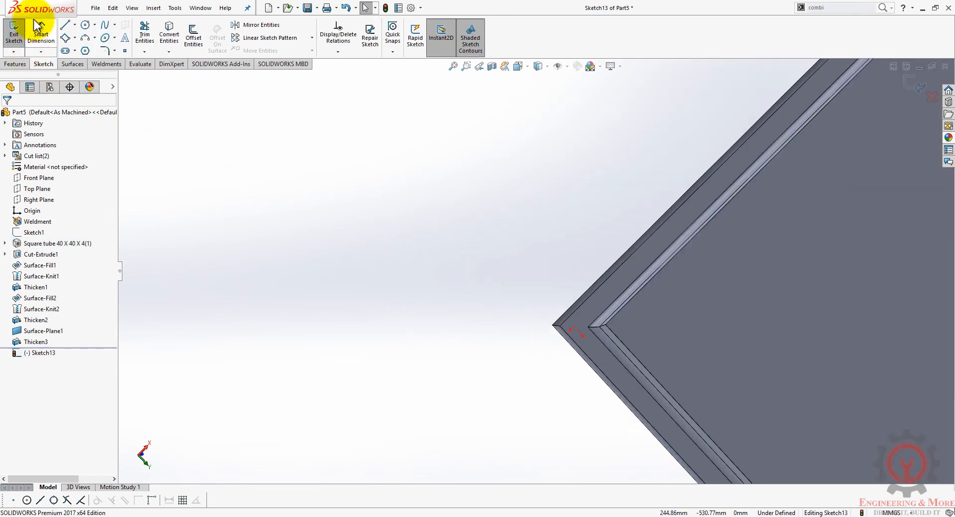
scroll(354, 184, "down", 5)
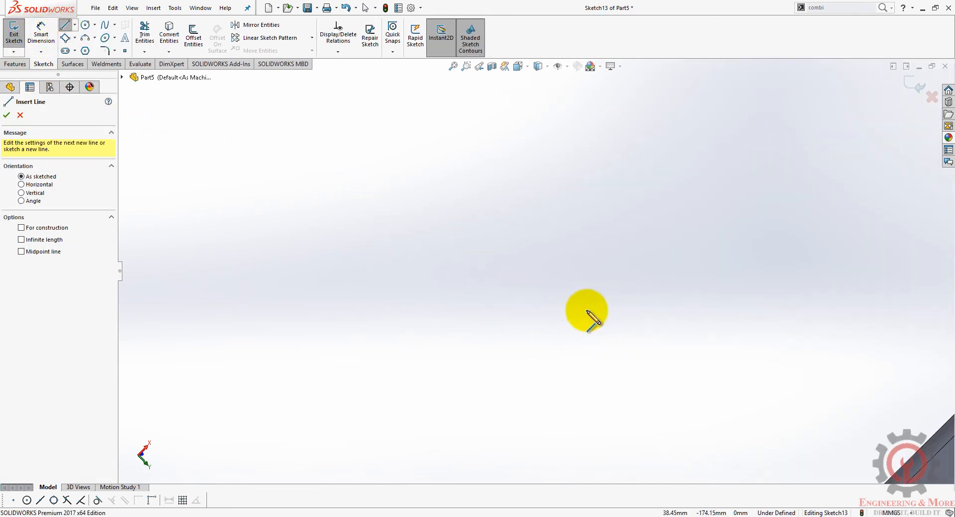
scroll(614, 330, "up", 6)
scroll(690, 392, "down", 7)
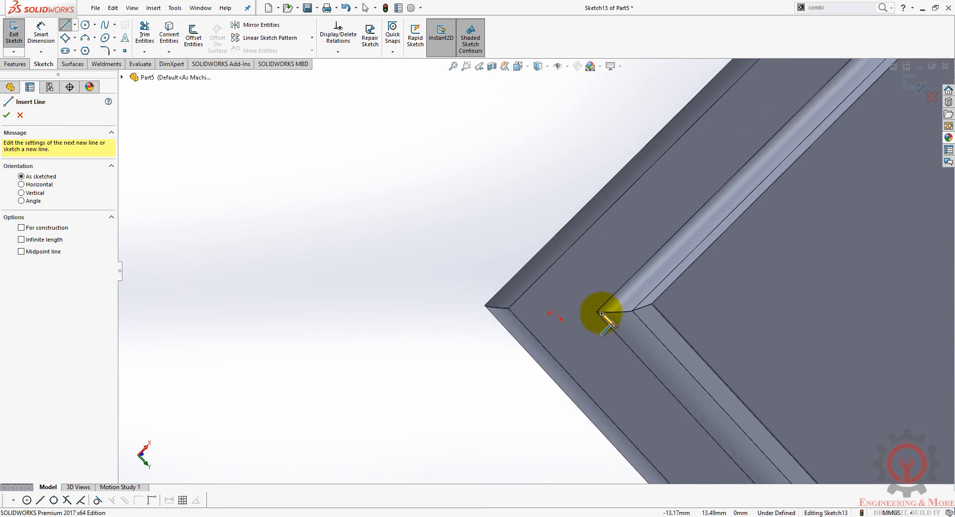
left_click_drag(595, 313, 510, 309)
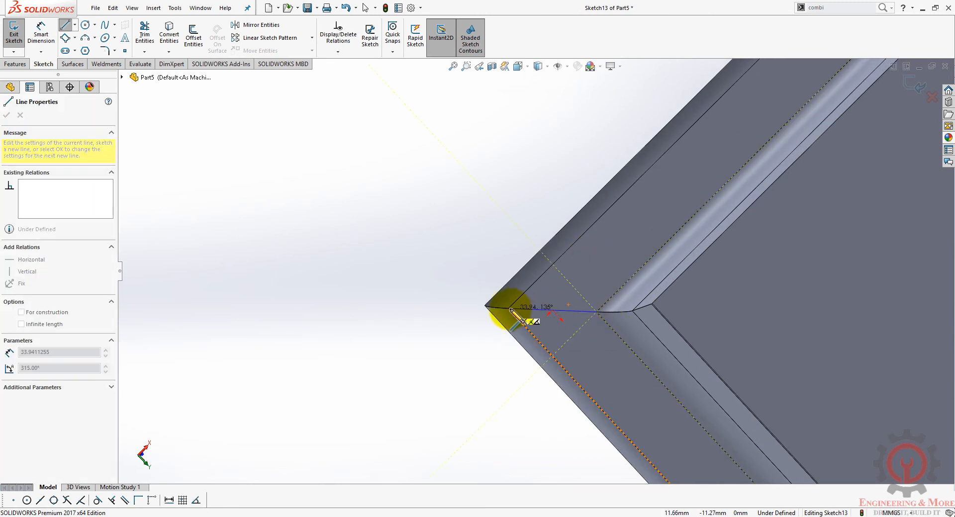
key("Escape")
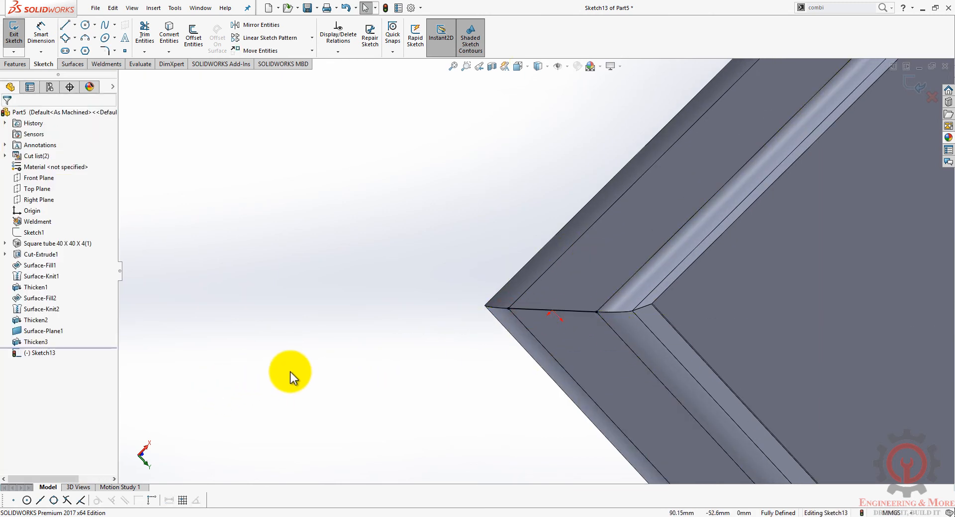
Sketch a circle centred on the corner line's midpoint and dimension its diameter to 10 mm
left_click(85, 24)
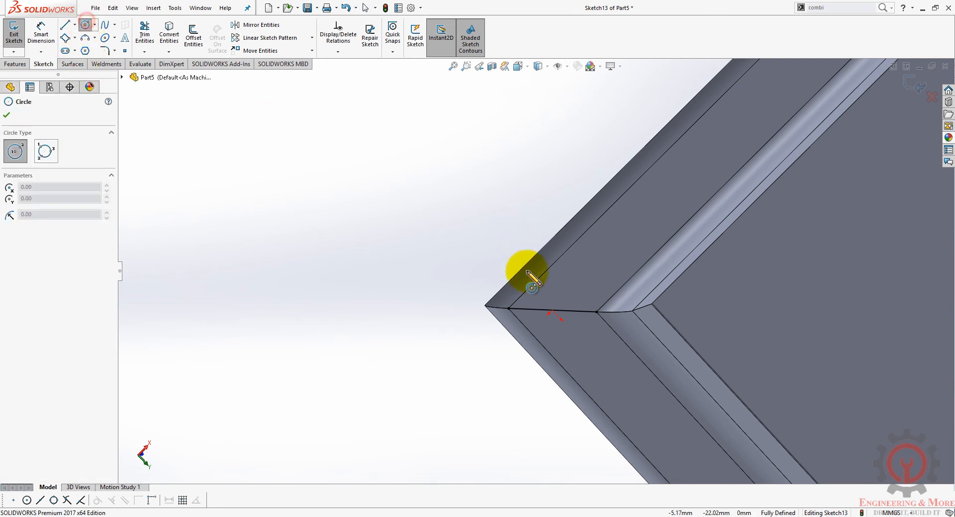
left_click(551, 310)
left_click(562, 321)
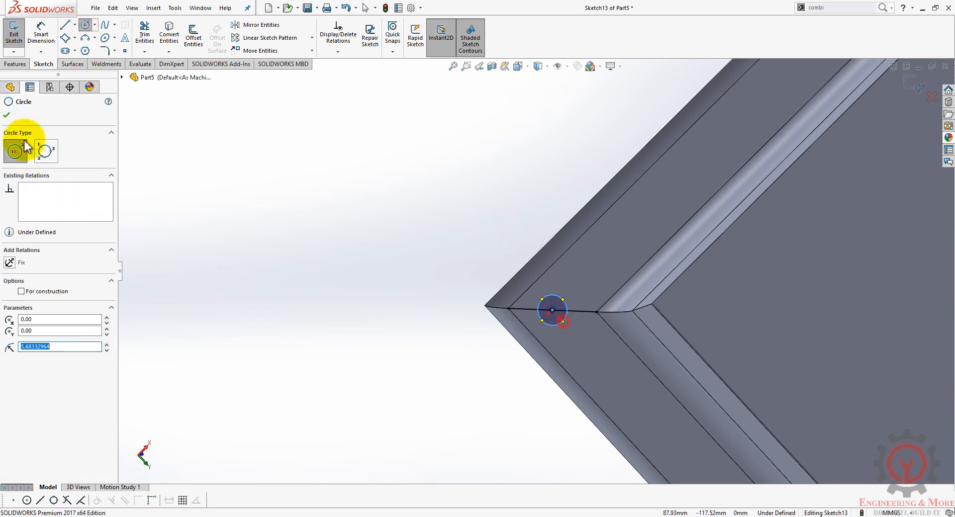
left_click(43, 27)
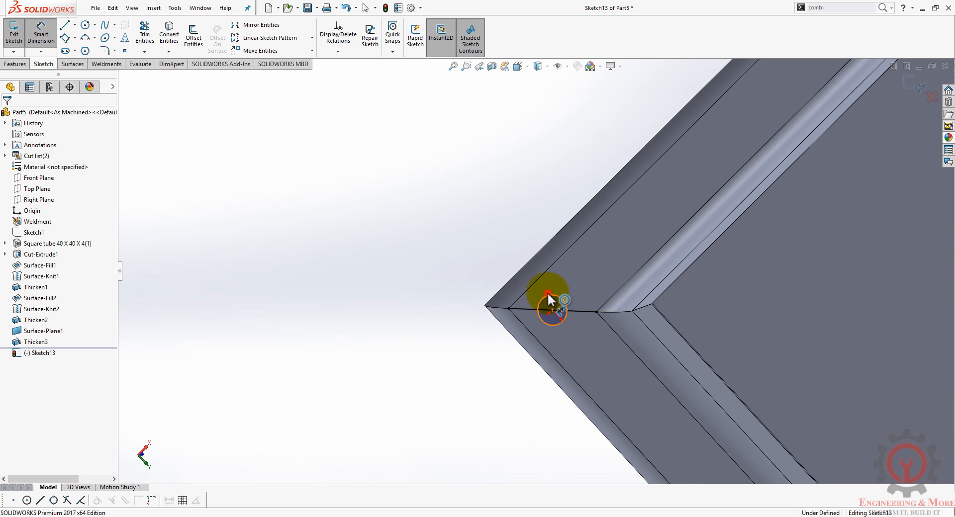
left_click(547, 291)
left_click(437, 248)
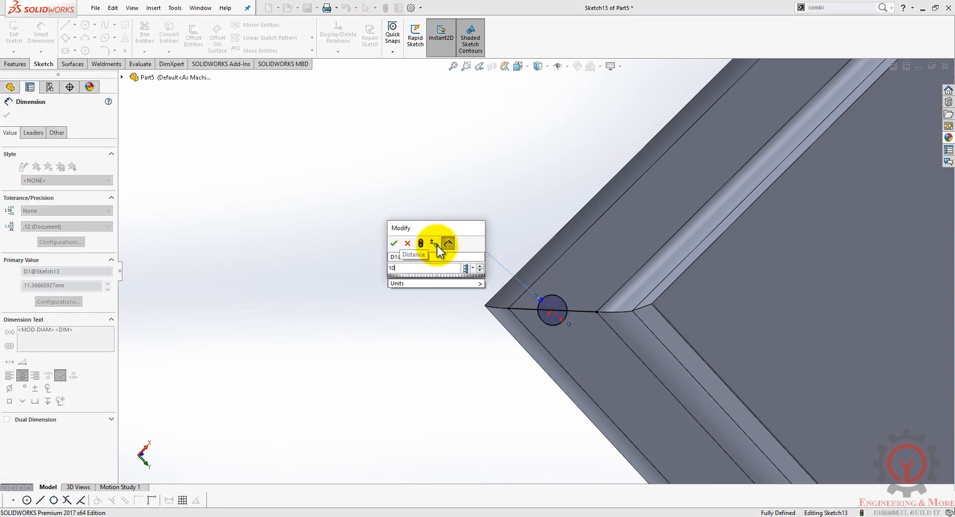
type("10")
key("Return")
Cut-extrude both halves of the 10 mm circle into the tube frame with a Blind depth of 10 mm
left_click(16, 64)
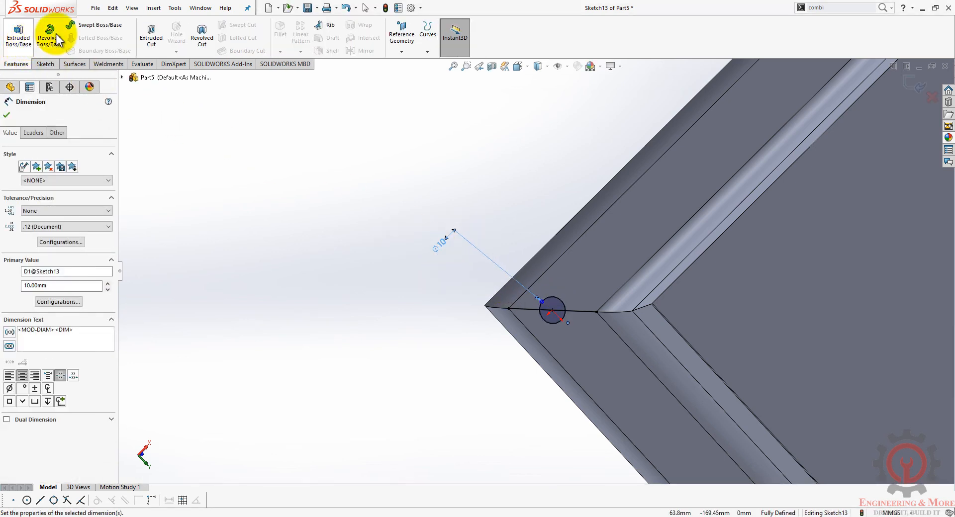
left_click(151, 33)
middle_click_drag(619, 273, 666, 350)
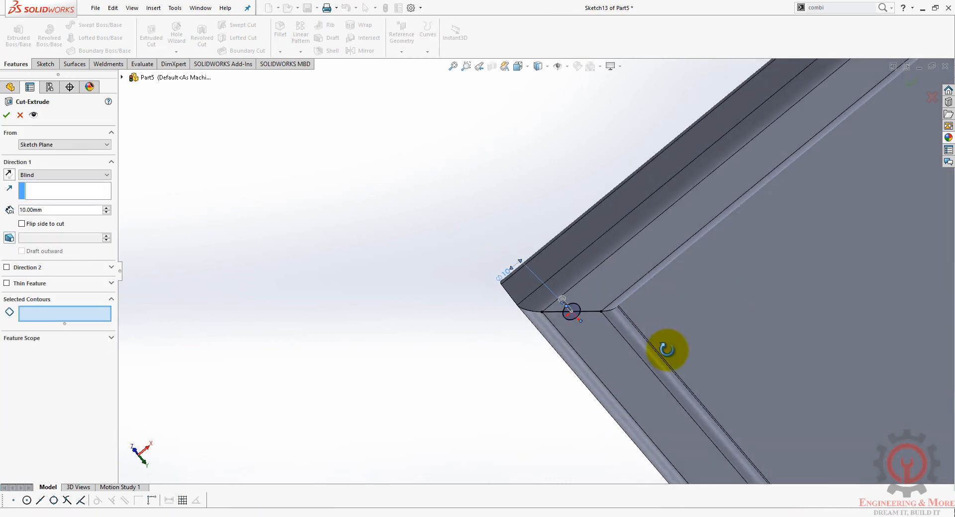
scroll(517, 319, "down", 4)
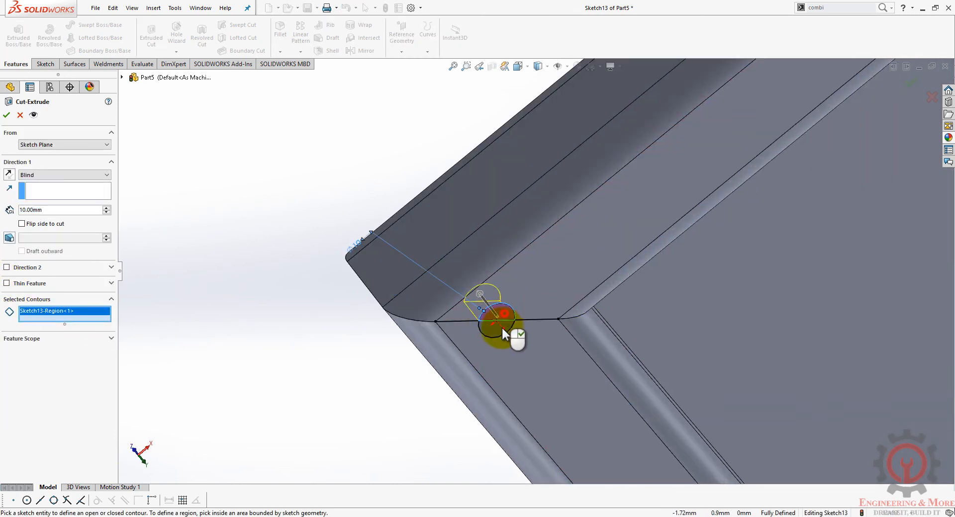
left_click(499, 331)
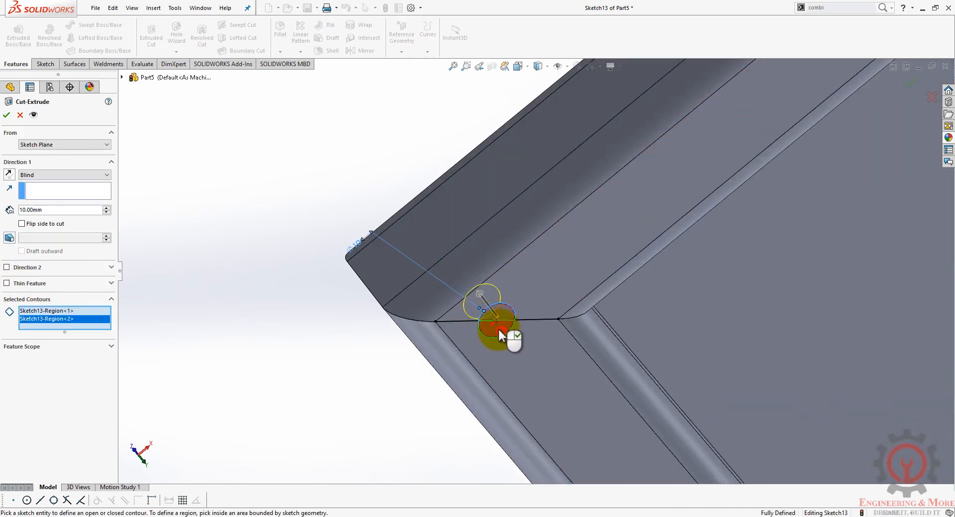
left_click(7, 115)
Colour the whole part pastel blue with RGB 139, 157, 219
middle_click_drag(311, 199, 573, 260)
scroll(552, 226, "up", 4)
scroll(505, 162, "down", 3)
scroll(458, 125, "up", 3)
left_click(580, 65)
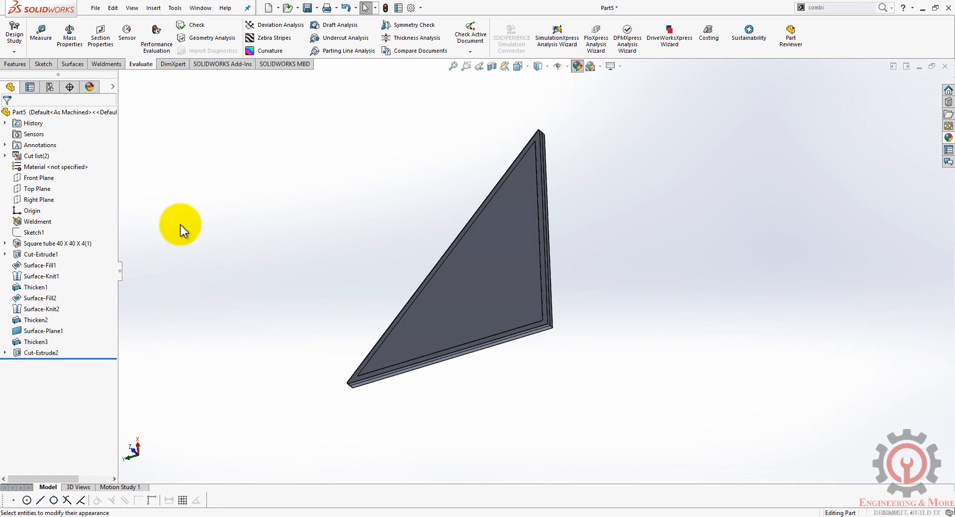
left_click(60, 298)
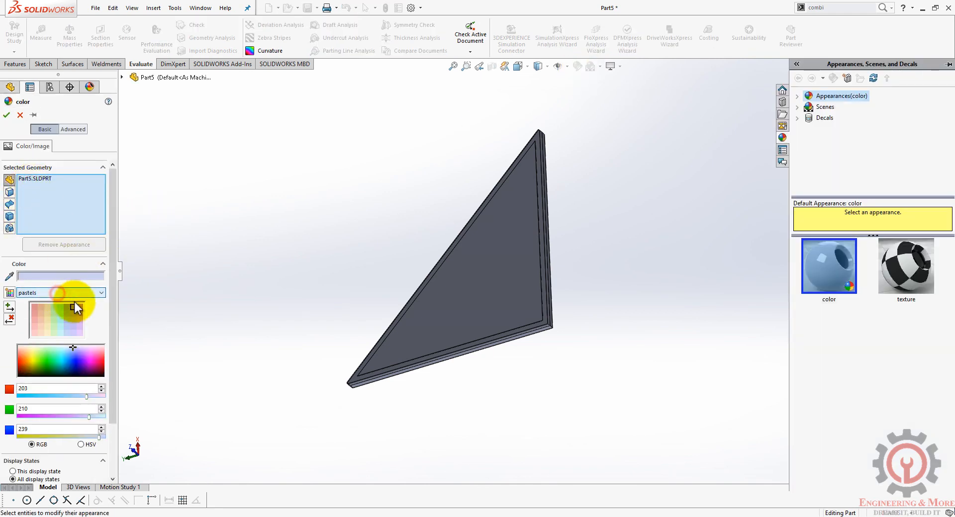
left_click(70, 311)
scroll(486, 292, "down", 2)
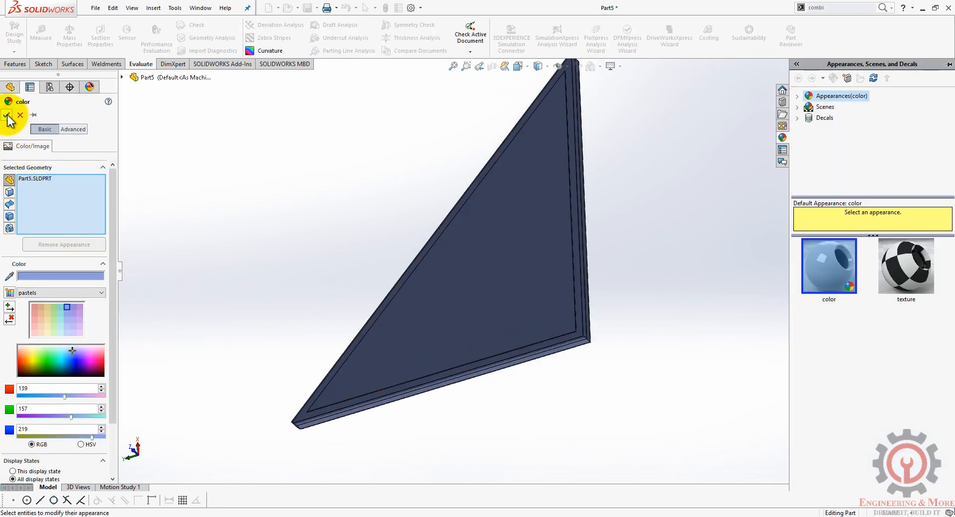
left_click(6, 115)
Clear the appearance selection, restrict it to faces and choose the pastel purple with RGB 153, 138, 219
right_click(44, 195)
left_click(47, 198)
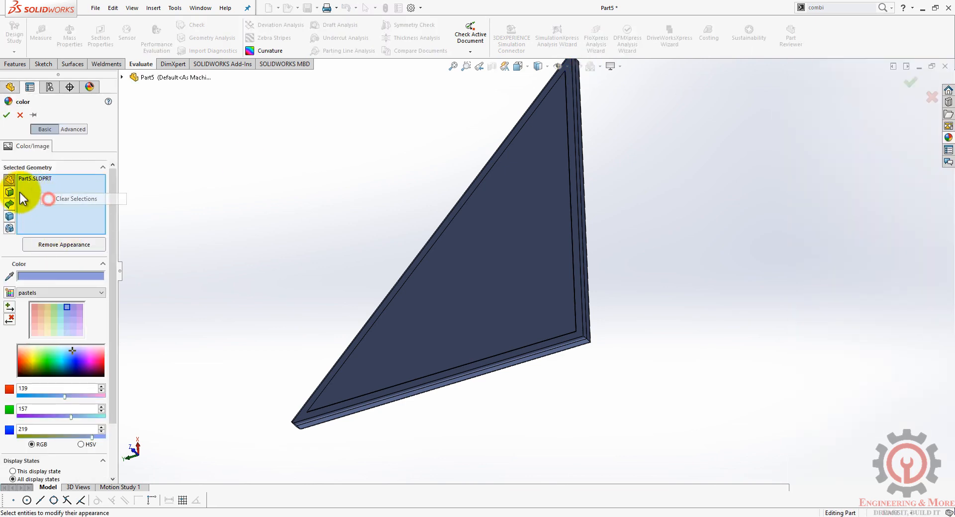
left_click(9, 239)
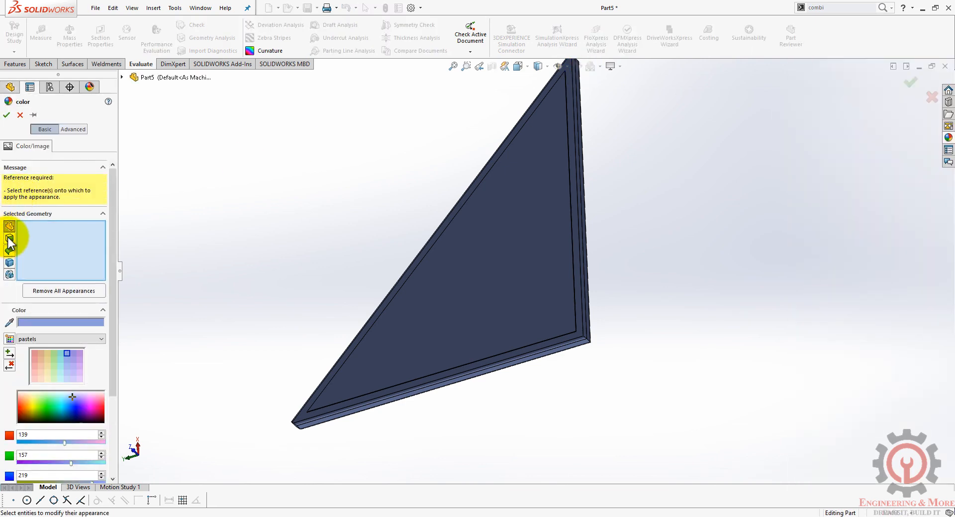
left_click(74, 355)
Apply the pastel purple to the triangular plate's large faces on both sides and its thin edge faces
left_click(578, 291)
scroll(543, 401, "down", 5)
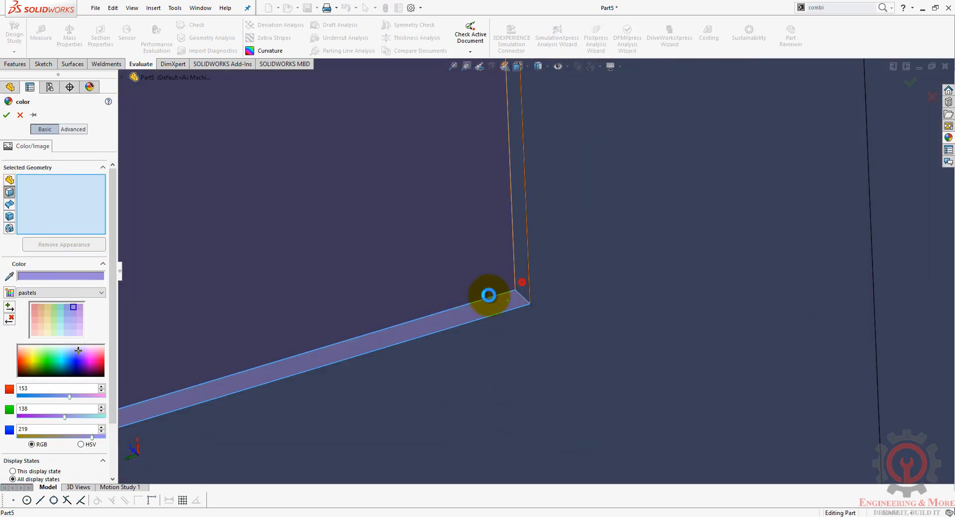
scroll(467, 264, "up", 9)
middle_click_drag(485, 293, 580, 344)
scroll(419, 354, "down", 9)
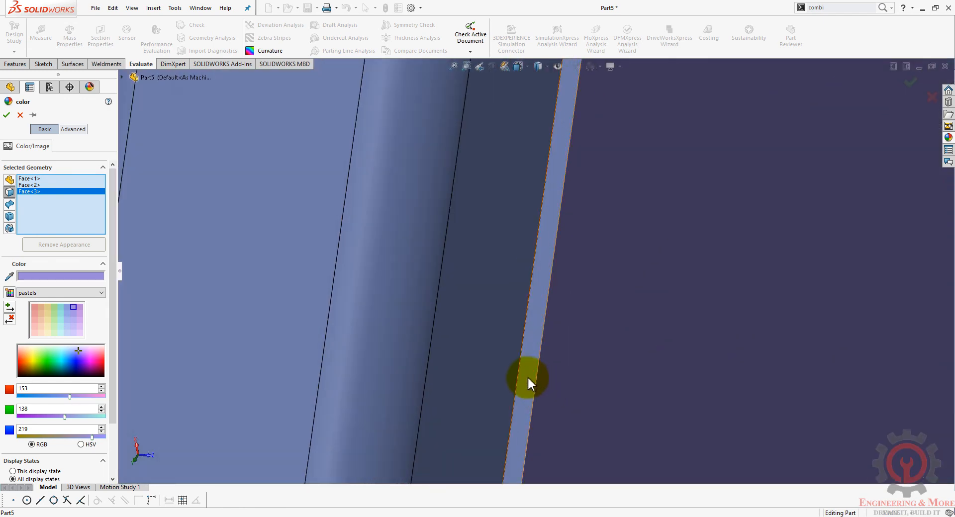
left_click(528, 378)
scroll(520, 324, "up", 7)
middle_click_drag(521, 325, 611, 309)
scroll(547, 269, "up", 3)
middle_click_drag(518, 244, 613, 200)
left_click(480, 216)
left_click(914, 82)
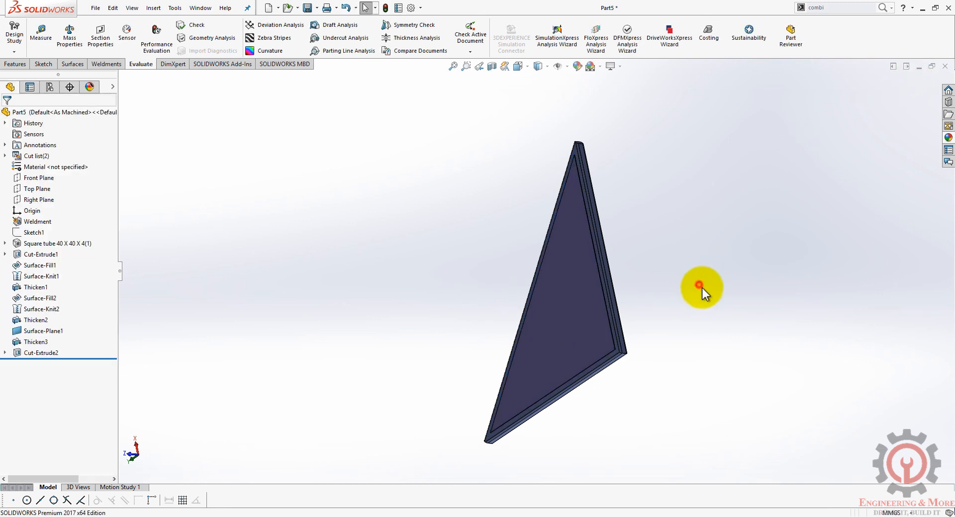
Save the part as plank1 in the folding door parts folder, replacing the existing file
key("ctrl+s")
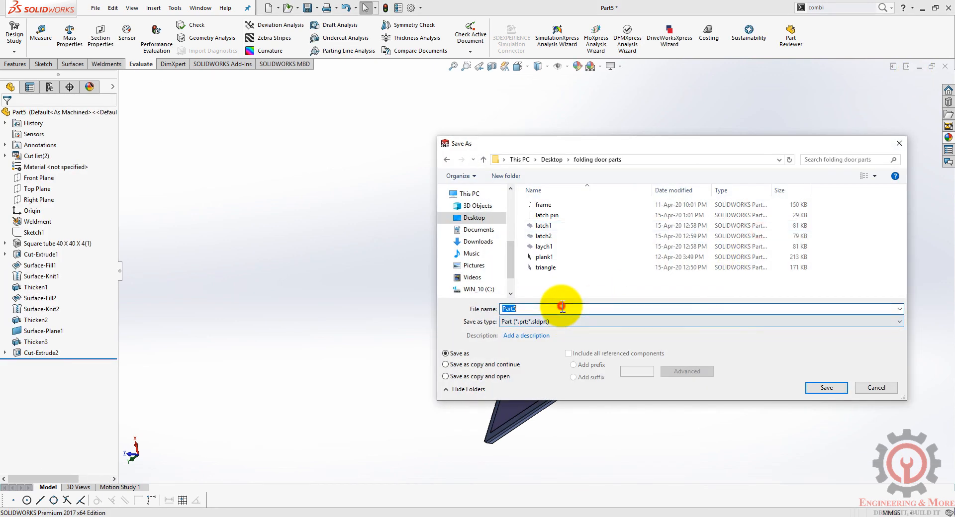
type("plank")
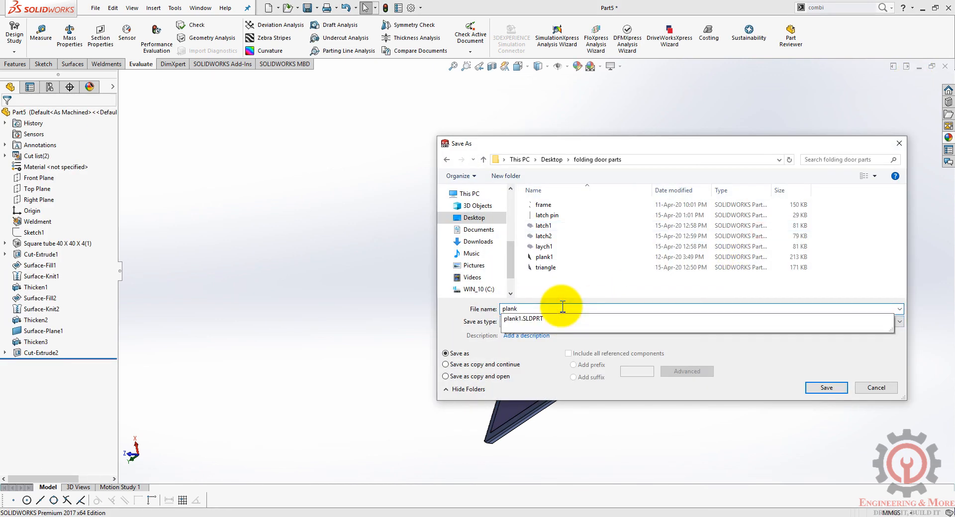
type("1")
key("Return")
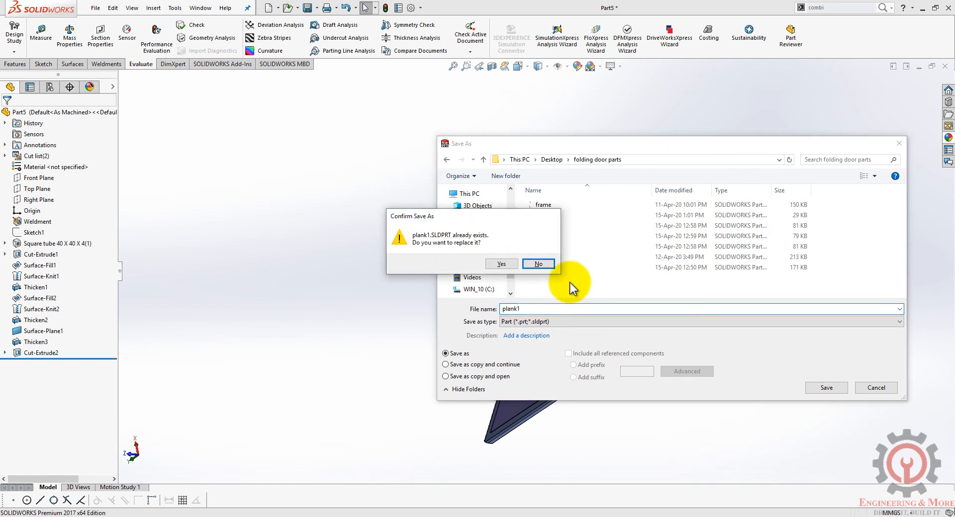
left_click(504, 263)
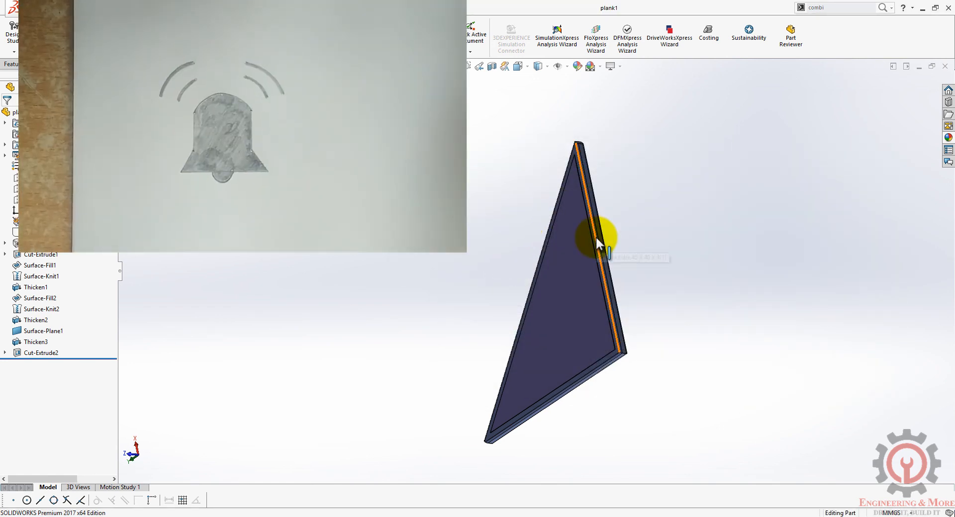